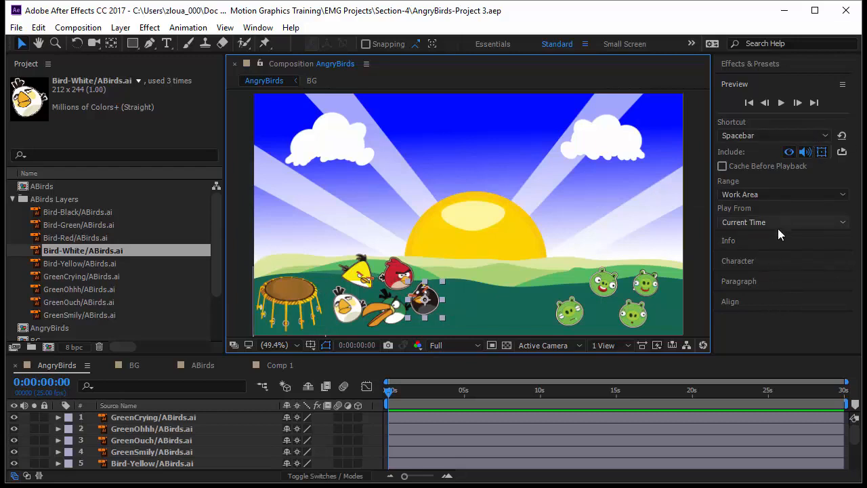
# - Make room for the timeline and move the Bird-Black layer to the top of the AngryBirds layer stack
pyautogui.moveTo(781, 228); pyautogui.dragTo(783, 123)
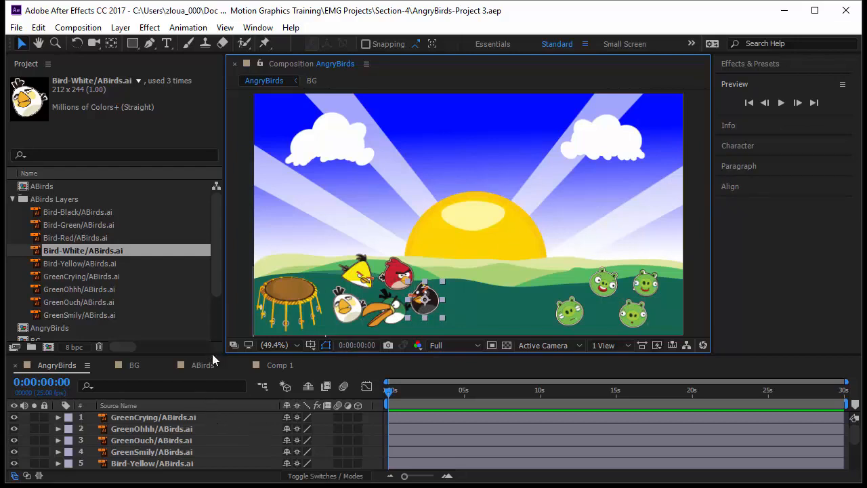
pyautogui.moveTo(212, 354); pyautogui.dragTo(209, 320)
pyautogui.scroll(-2, 182, 426)
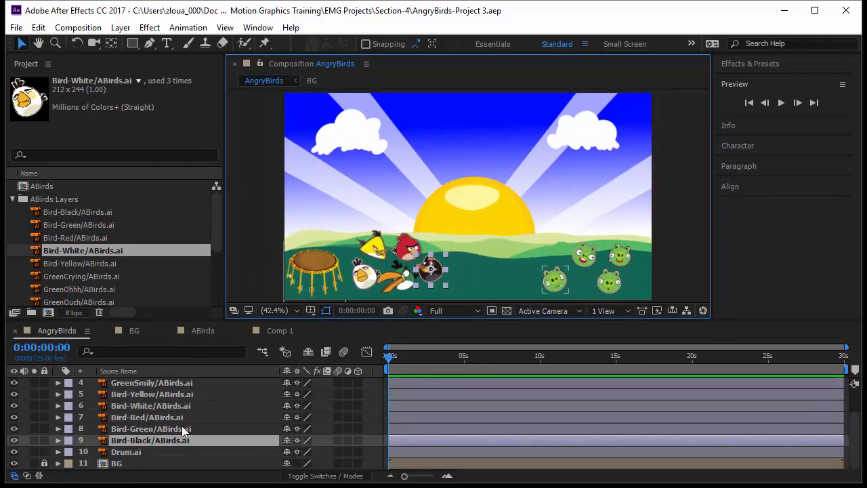
pyautogui.moveTo(188, 438); pyautogui.dragTo(190, 380)
# - Move the four pig layers, GreenCrying through GreenSmily, below the bird layers and directly above Drum.ai
pyautogui.click(155, 395)
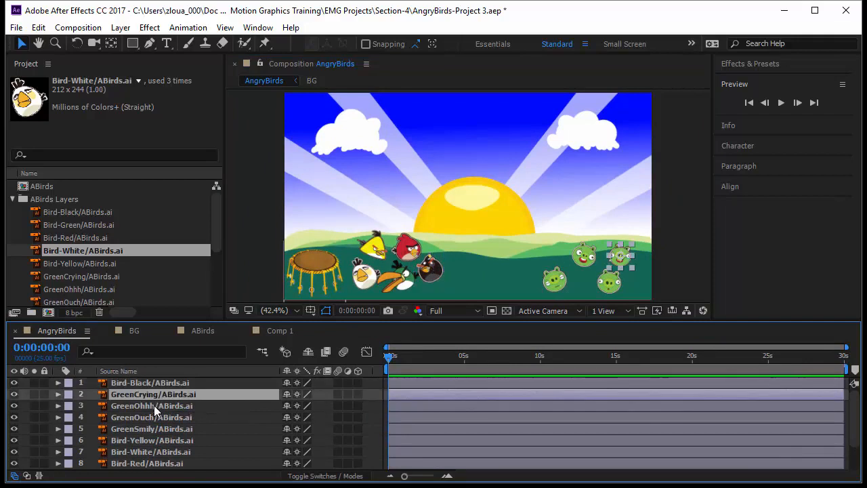
pyautogui.keyDown('shift'); pyautogui.click(174, 429); pyautogui.keyUp('shift')
pyautogui.moveTo(181, 432)
pyautogui.mouseDown()
pyautogui.moveTo(186, 468)
pyautogui.moveTo(185, 441)
pyautogui.mouseUp()
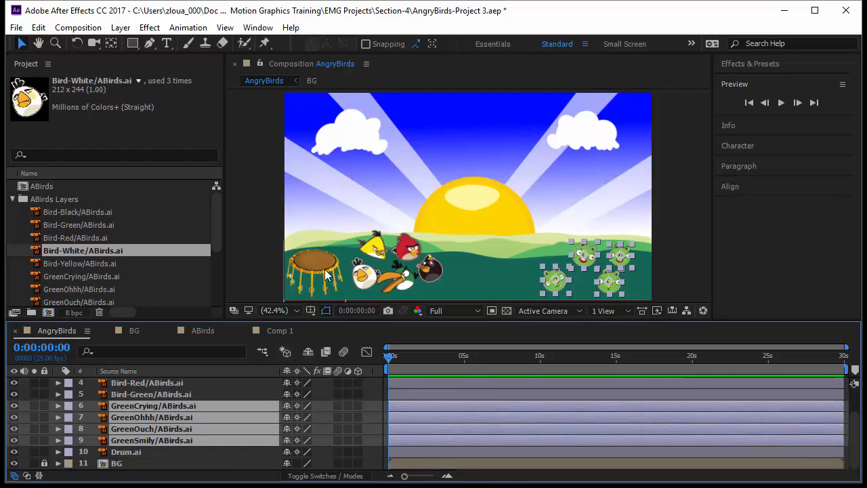
# - Hide the yellow, white, red and green bird layers, leaving the black bird shown, and enlarge the composition view
pyautogui.click(398, 284)
pyautogui.keyDown('shift'); pyautogui.click(398, 285); pyautogui.keyUp('shift')
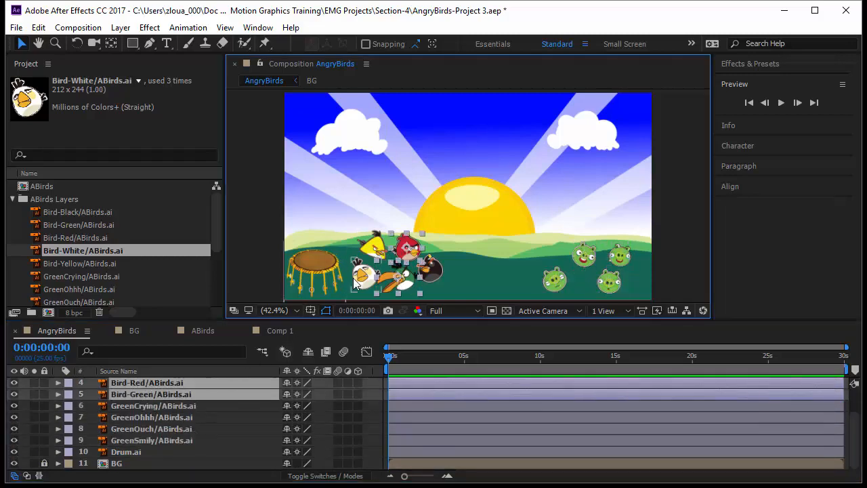
pyautogui.moveTo(14, 384); pyautogui.dragTo(14, 395)
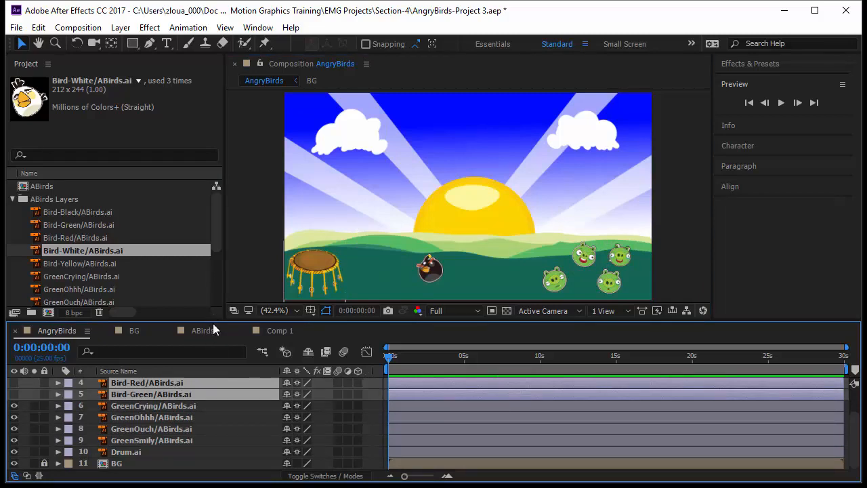
pyautogui.moveTo(213, 324); pyautogui.dragTo(208, 363)
# - Reveal the Position property of the Bird-Black layer and start keyframing it at 0:00:00:00
pyautogui.click(414, 315)
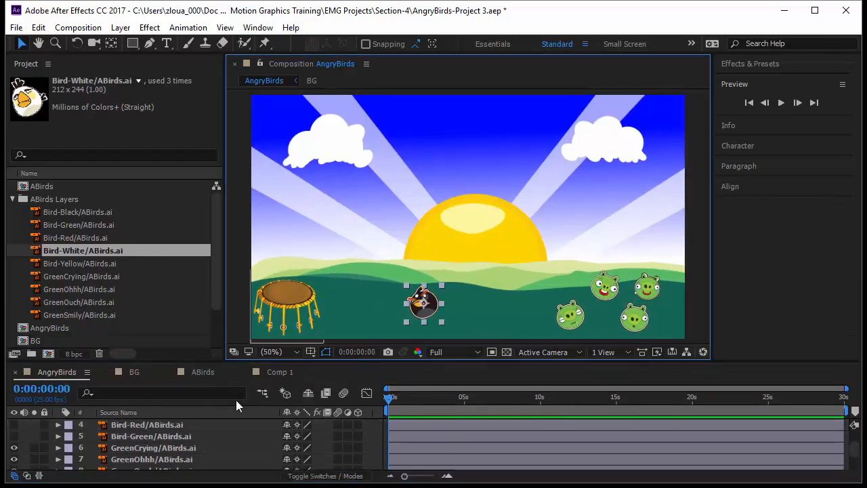
pyautogui.scroll(2, 195, 422)
pyautogui.press('p')
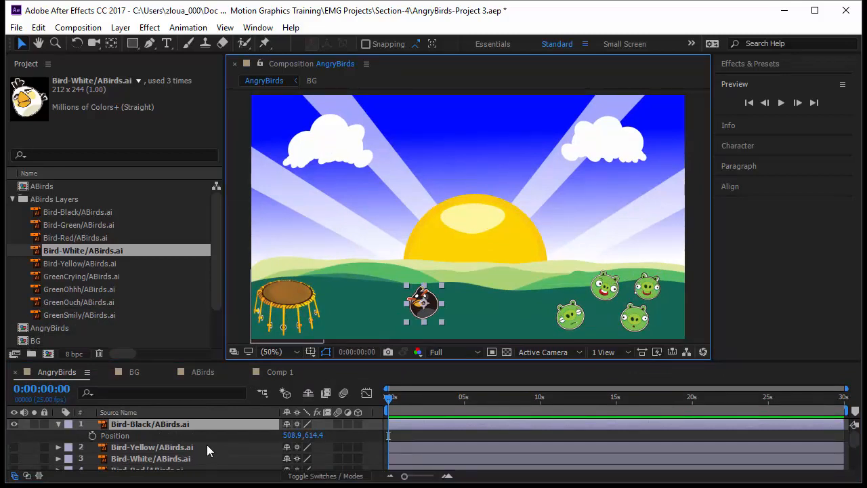
pyautogui.click(92, 435)
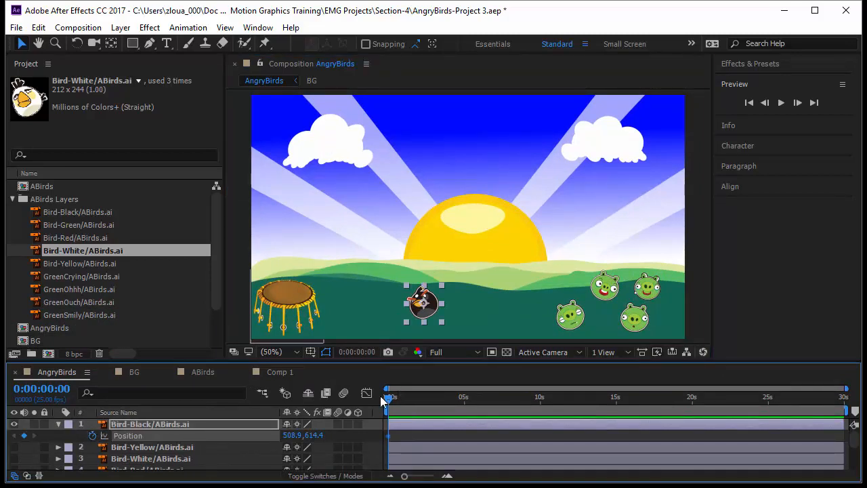
# - Zoom the timeline in to the first few seconds and end the work area at about 3 seconds
pyautogui.moveTo(407, 478); pyautogui.dragTo(431, 479)
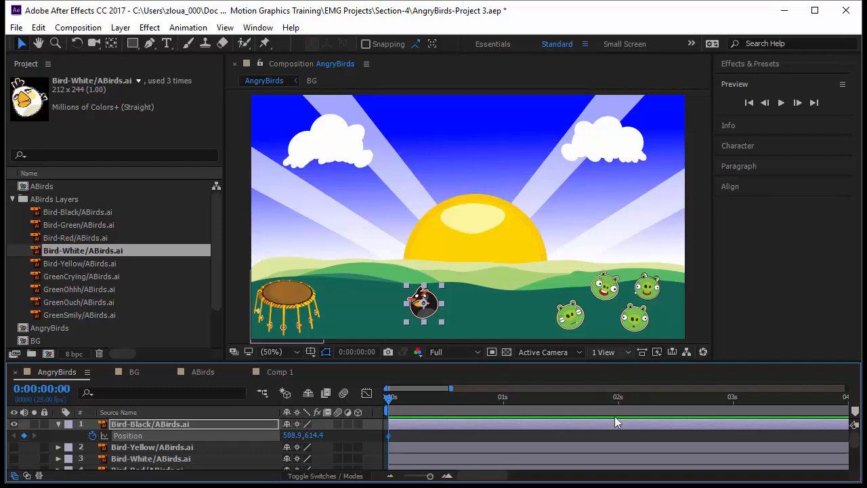
pyautogui.moveTo(388, 399); pyautogui.dragTo(485, 418)
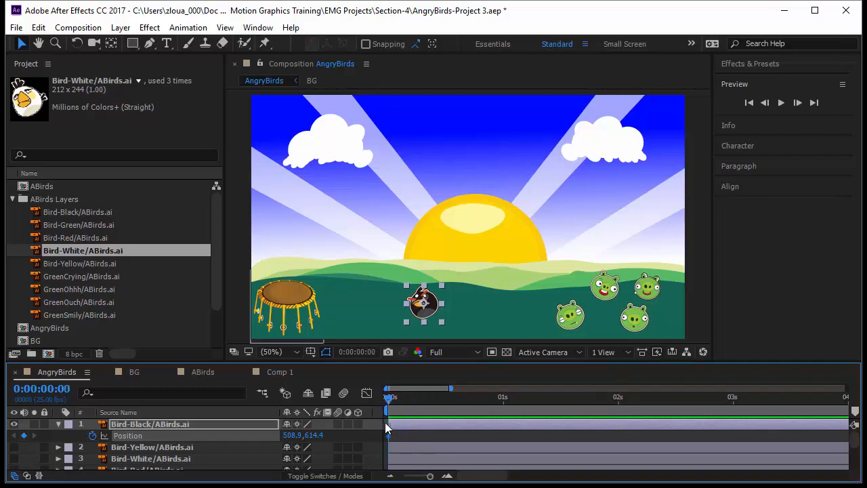
pyautogui.moveTo(385, 422); pyautogui.dragTo(740, 420)
pyautogui.press('n')
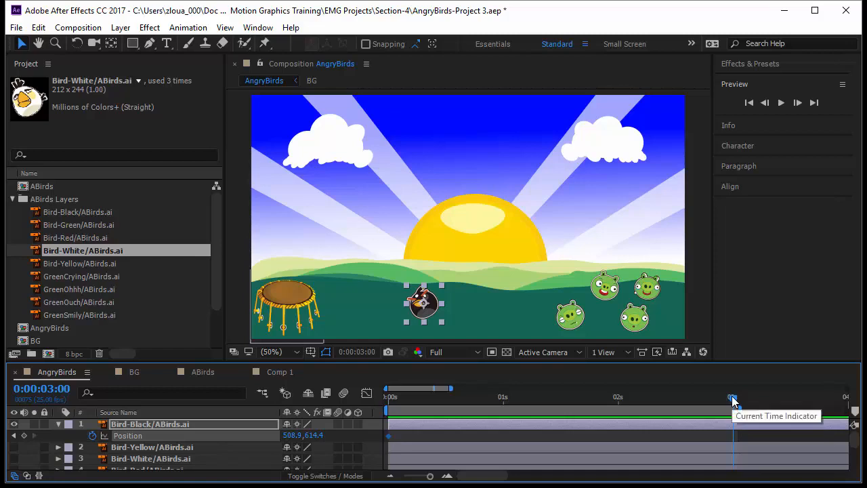
# - At 0:00:00:13, place the black bird on top of the drum, at about 102.9, 550.4, as a second position keyframe
pyautogui.moveTo(732, 397); pyautogui.dragTo(475, 400)
pyautogui.moveTo(401, 441); pyautogui.dragTo(445, 448)
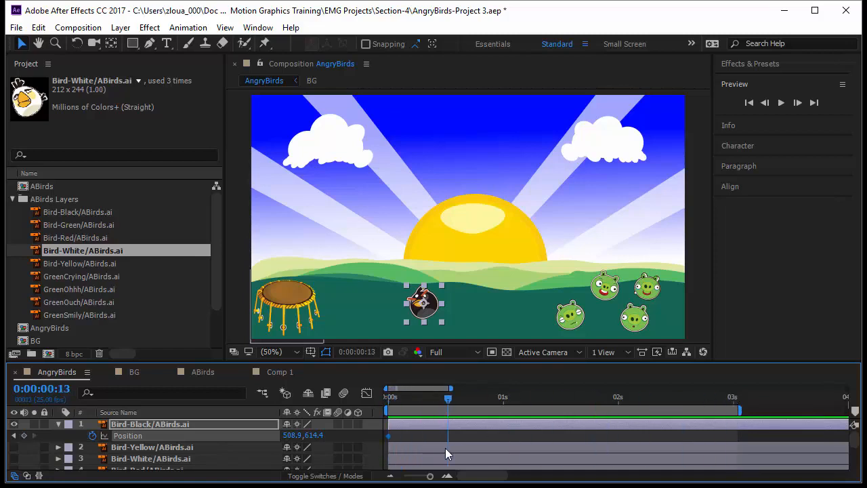
pyautogui.click(424, 303)
pyautogui.moveTo(423, 303); pyautogui.dragTo(286, 280)
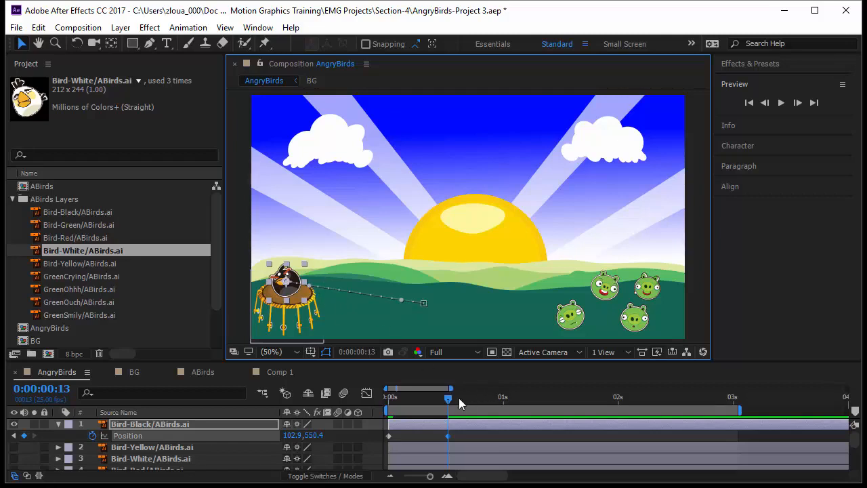
# - At 0:00:01:14, place the black bird among the green pigs, at about 1078.9, 612.4, as a third position keyframe
pyautogui.moveTo(451, 397); pyautogui.dragTo(572, 413)
pyautogui.moveTo(291, 285); pyautogui.dragTo(356, 252)
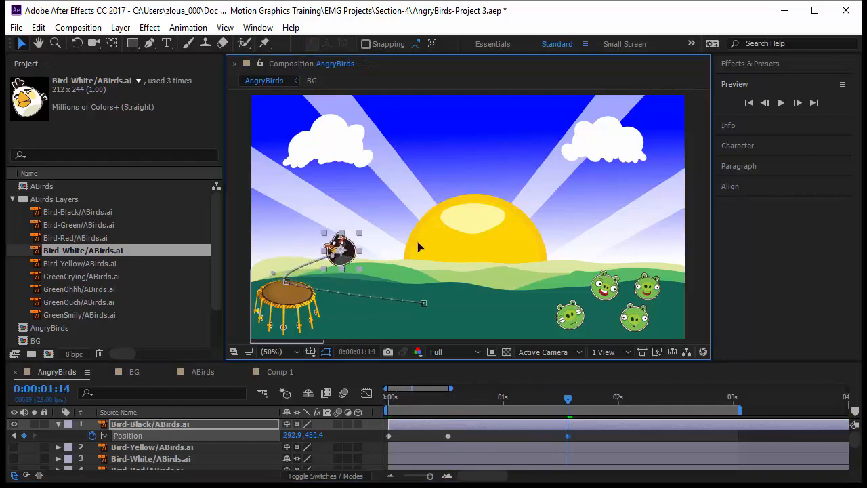
pyautogui.moveTo(418, 247); pyautogui.dragTo(615, 305)
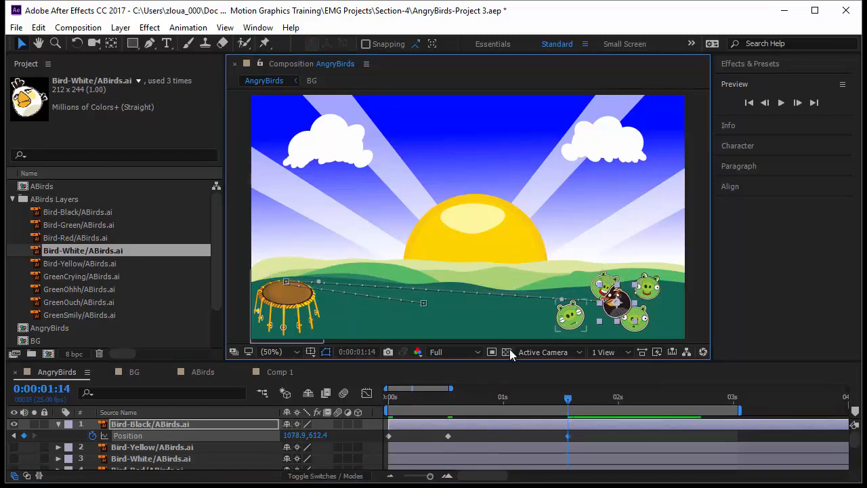
pyautogui.moveTo(567, 404); pyautogui.dragTo(566, 444)
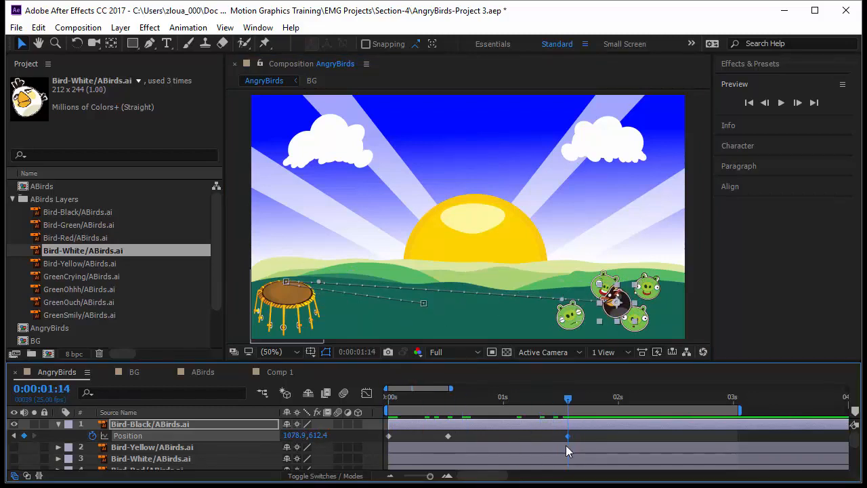
# - Scrub through the bird's motion and bend its path from the starting point to the drum upward into an arc
pyautogui.moveTo(567, 402); pyautogui.dragTo(347, 429)
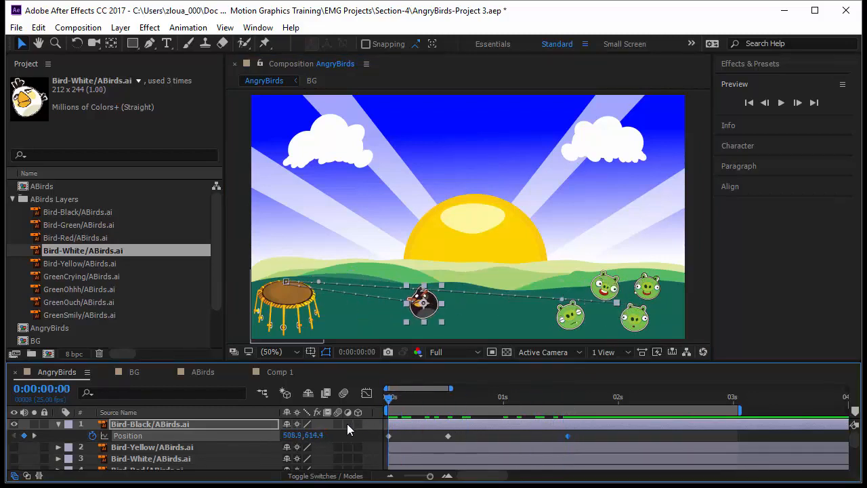
pyautogui.moveTo(390, 401); pyautogui.dragTo(418, 407)
pyautogui.click(411, 302)
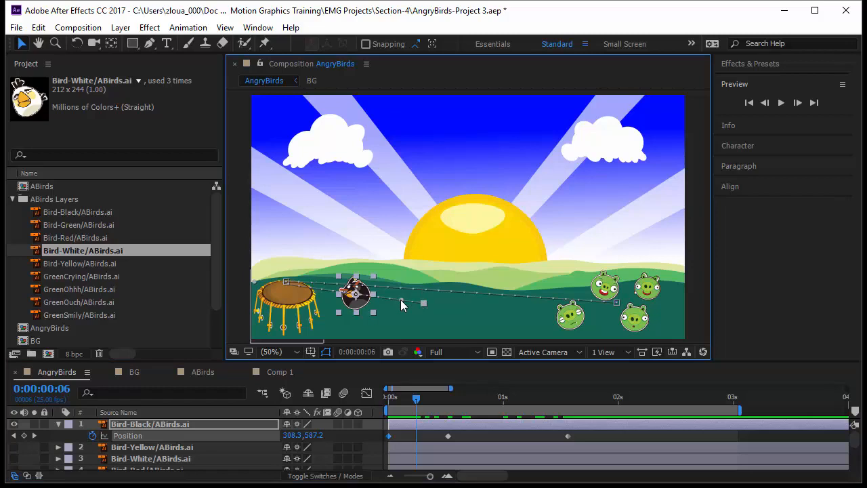
pyautogui.moveTo(400, 300); pyautogui.dragTo(409, 118)
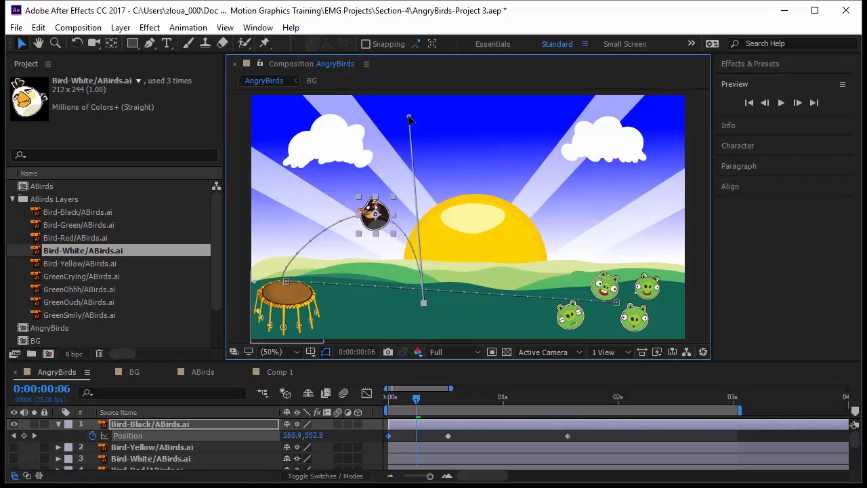
# - Curve the path from the drum to the pigs into a high arc using the handles of the drum and final keyframes
pyautogui.click(286, 280)
pyautogui.moveTo(321, 287); pyautogui.dragTo(288, 201)
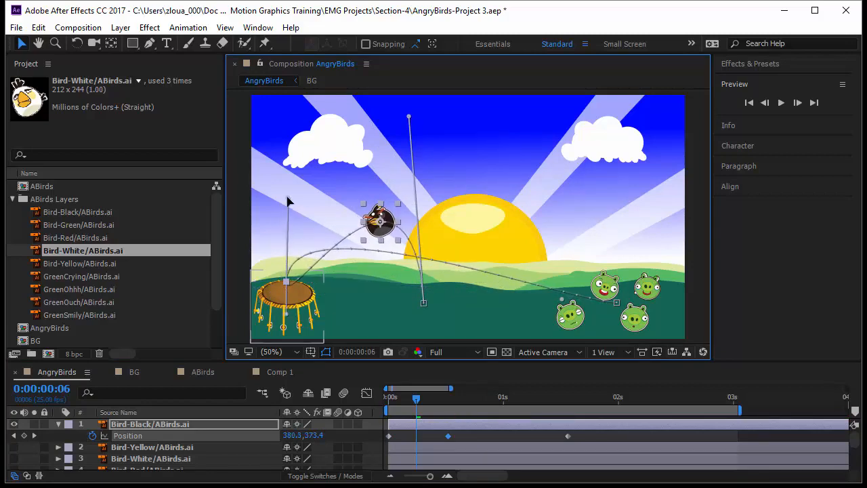
pyautogui.click(617, 302)
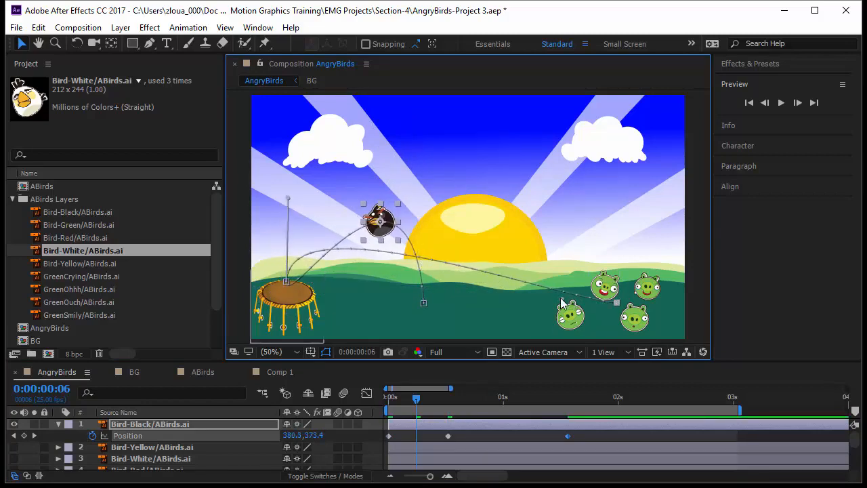
pyautogui.moveTo(561, 303); pyautogui.dragTo(438, 90)
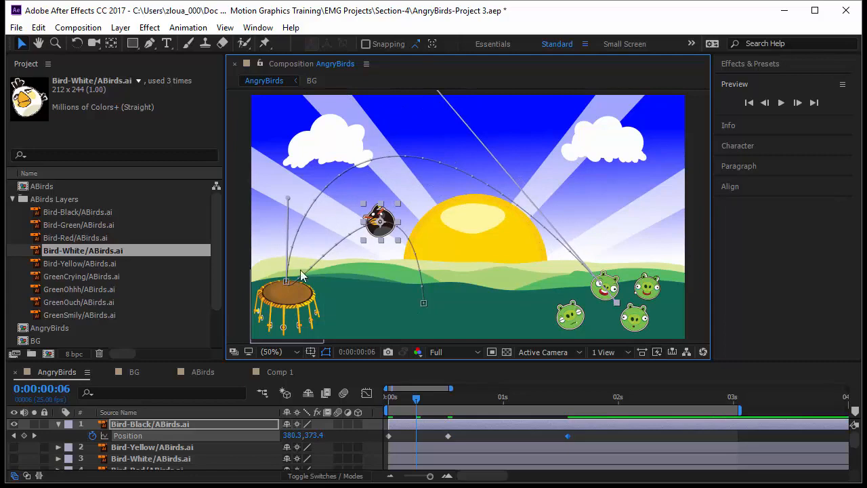
pyautogui.click(424, 303)
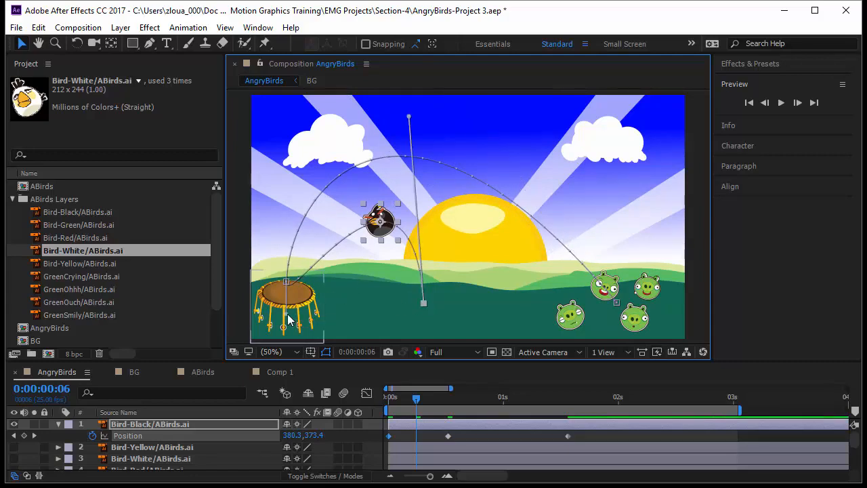
pyautogui.moveTo(287, 314)
pyautogui.mouseDown()
pyautogui.moveTo(284, 296)
pyautogui.moveTo(291, 314)
pyautogui.mouseUp()
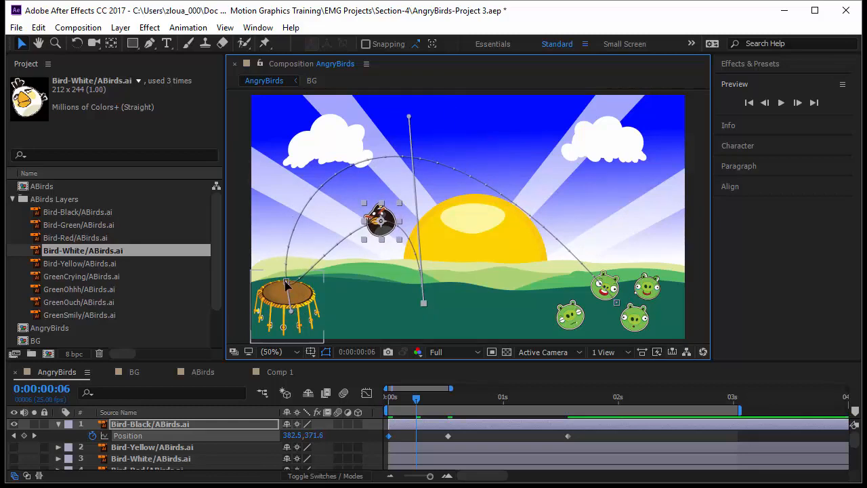
# - Set the spatial interpolation of the drum position keyframe to Bezier
pyautogui.click(285, 284)
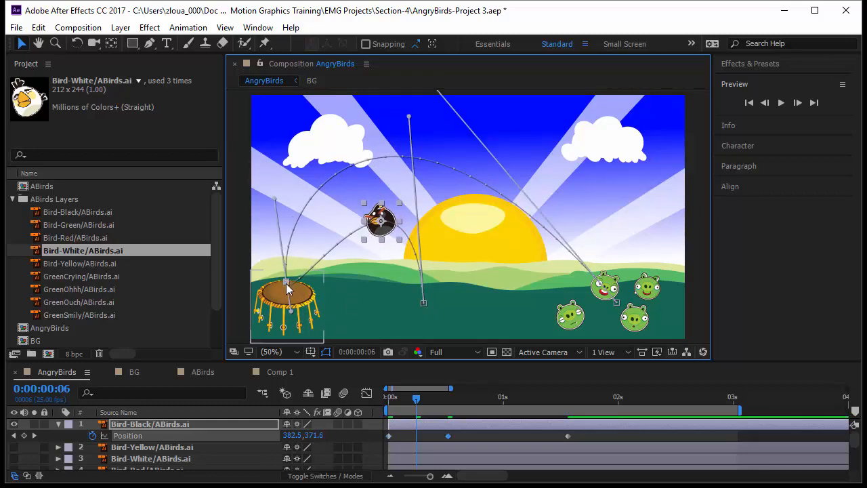
pyautogui.rightClick(286, 279)
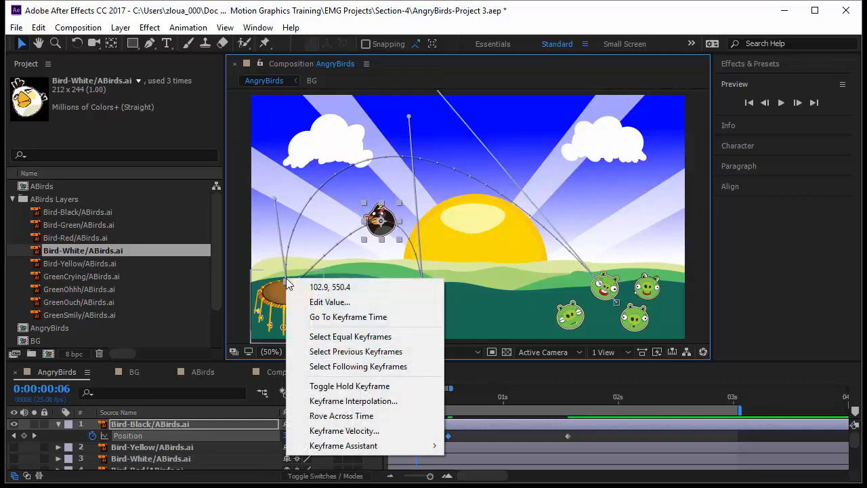
pyautogui.click(339, 401)
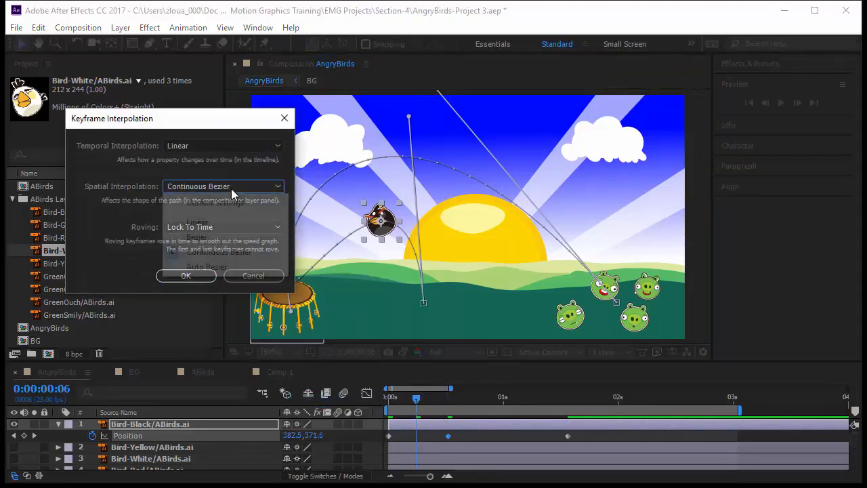
pyautogui.click(231, 189)
pyautogui.click(237, 235)
pyautogui.click(204, 281)
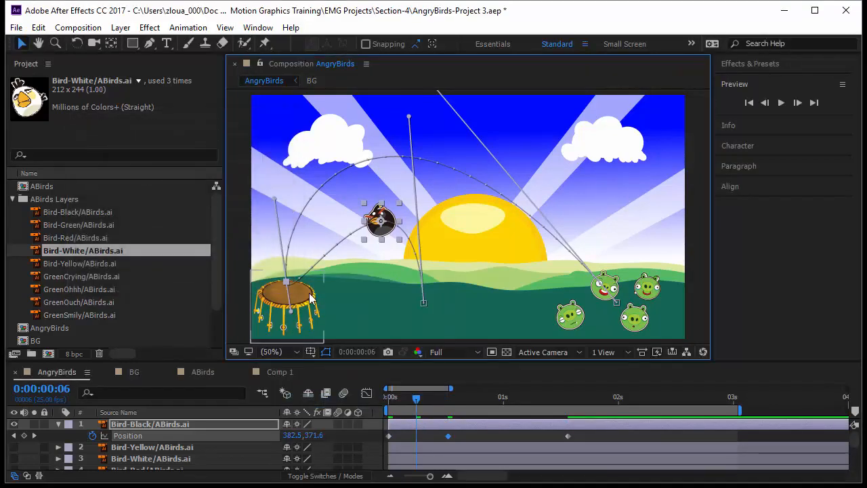
# - Raise the drum keyframe's incoming path handle above the drum and pull the final keyframe's handle outward to reshape both arcs
pyautogui.moveTo(291, 309); pyautogui.dragTo(290, 174)
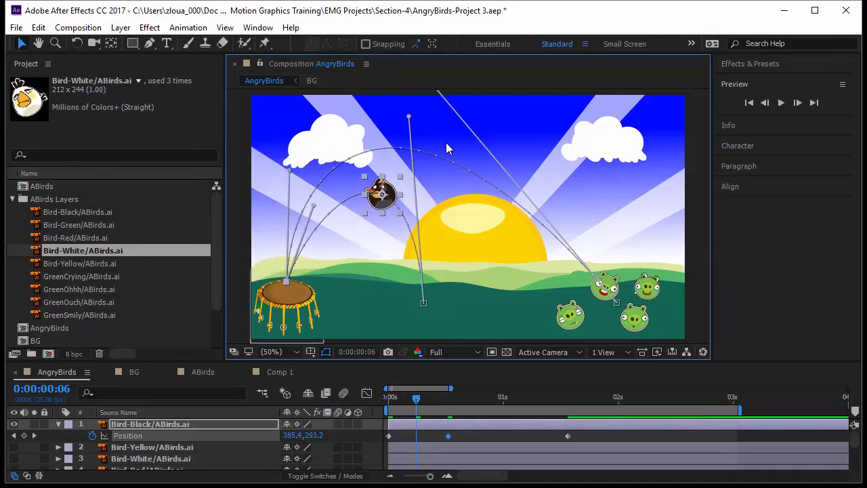
pyautogui.moveTo(459, 130); pyautogui.dragTo(456, 204)
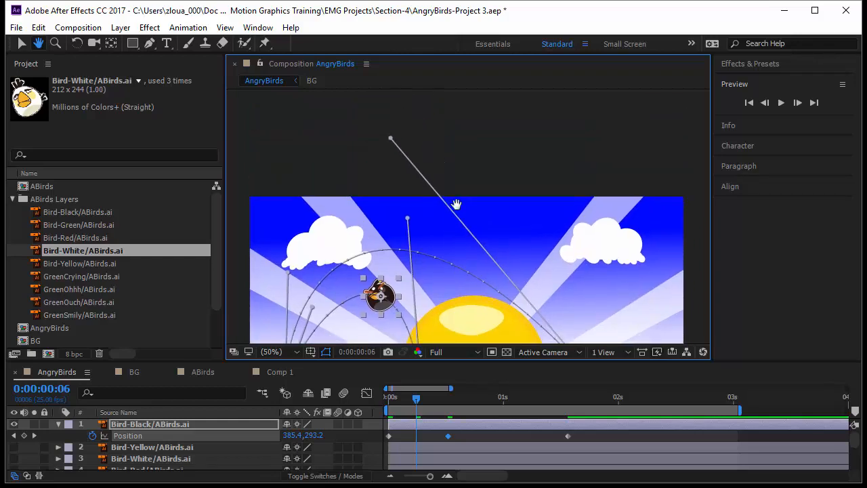
pyautogui.moveTo(390, 110); pyautogui.dragTo(318, 118)
pyautogui.moveTo(443, 309); pyautogui.dragTo(448, 250)
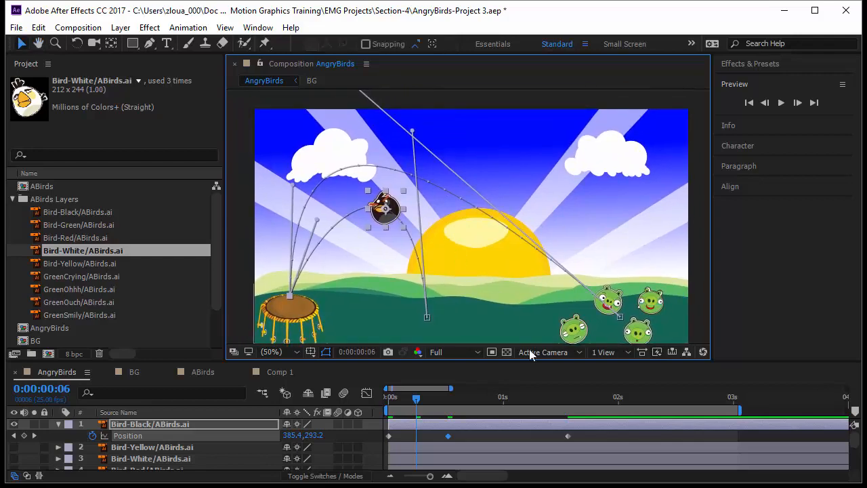
# - Preview the black bird's bounce animation from the start, and scrub through its motion up to 0:00:00:18
pyautogui.moveTo(416, 400); pyautogui.dragTo(368, 402)
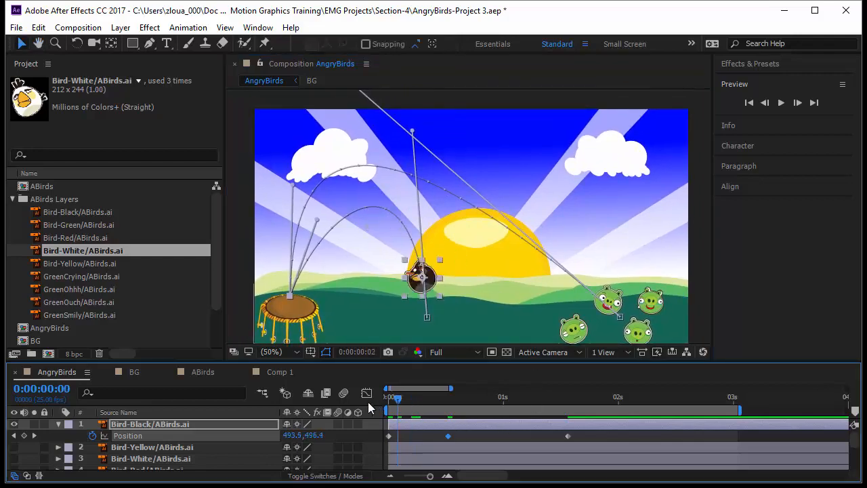
pyautogui.click(414, 439)
pyautogui.press('space')
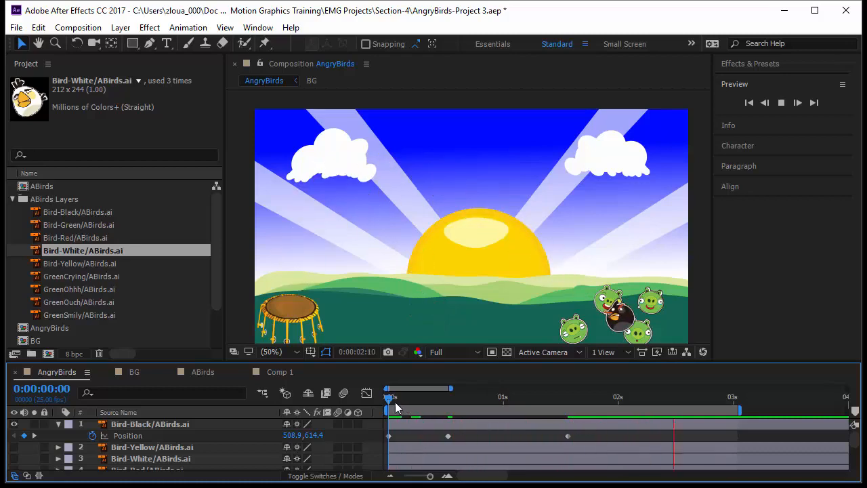
pyautogui.press('space')
pyautogui.moveTo(390, 399); pyautogui.dragTo(471, 426)
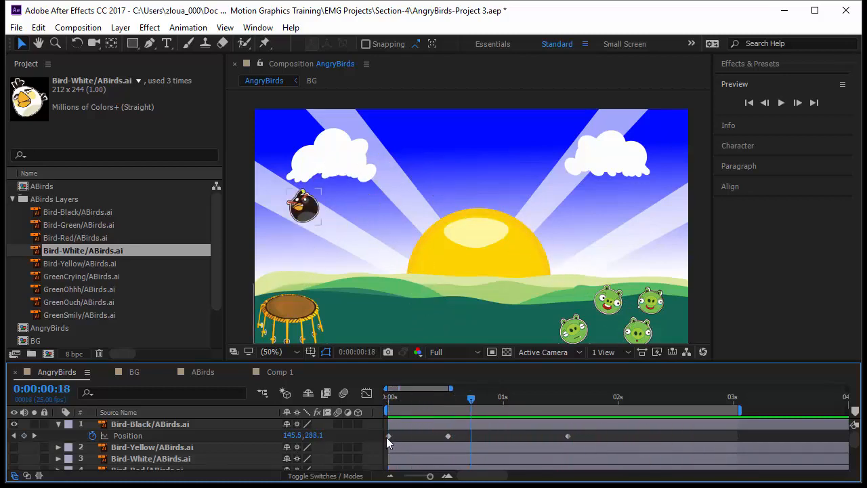
# - Preview the black bird's motion from the start, and move the drum position keyframe earlier to 0:00:00:09
pyautogui.click(161, 437)
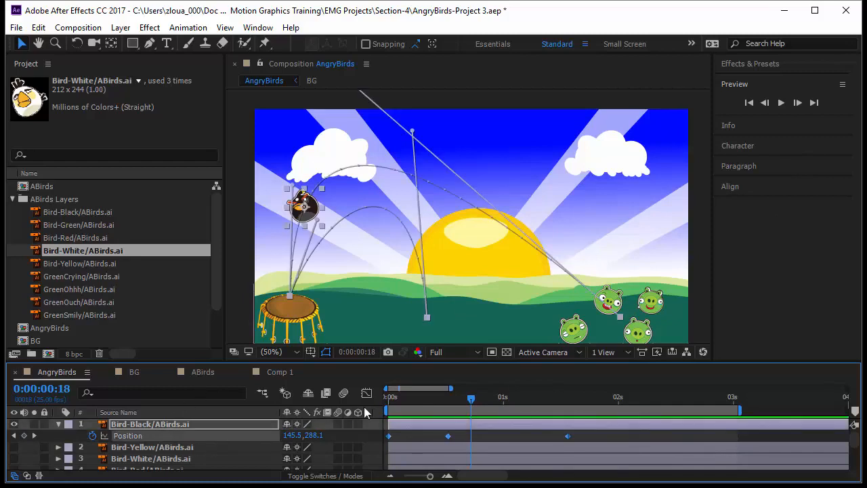
pyautogui.press('Home')
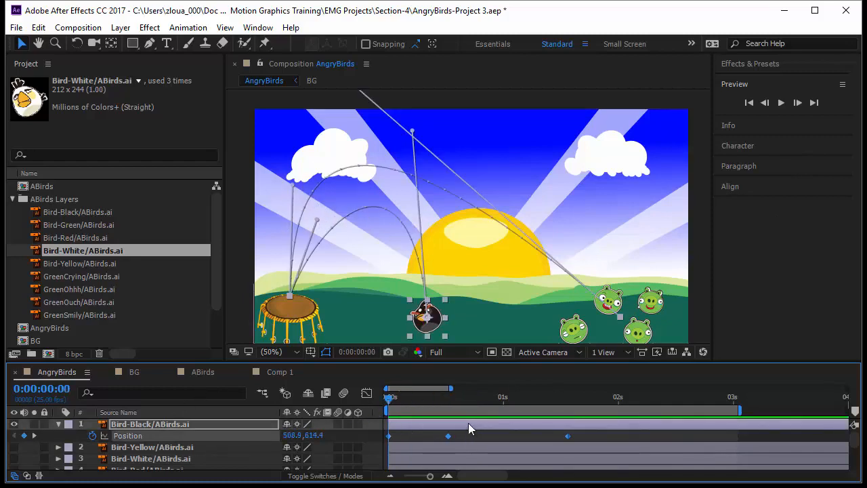
pyautogui.press('space')
pyautogui.click(391, 400)
pyautogui.moveTo(393, 400); pyautogui.dragTo(429, 437)
pyautogui.click(448, 433)
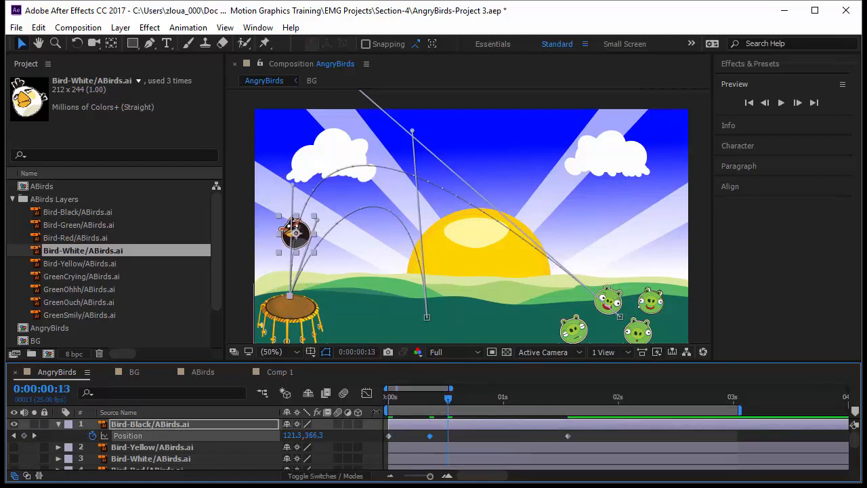
# - Lower the first arc at 0:00:00:09 using the drum keyframe's incoming handle and the starting keyframe's outgoing handle
pyautogui.moveTo(448, 405); pyautogui.dragTo(433, 420)
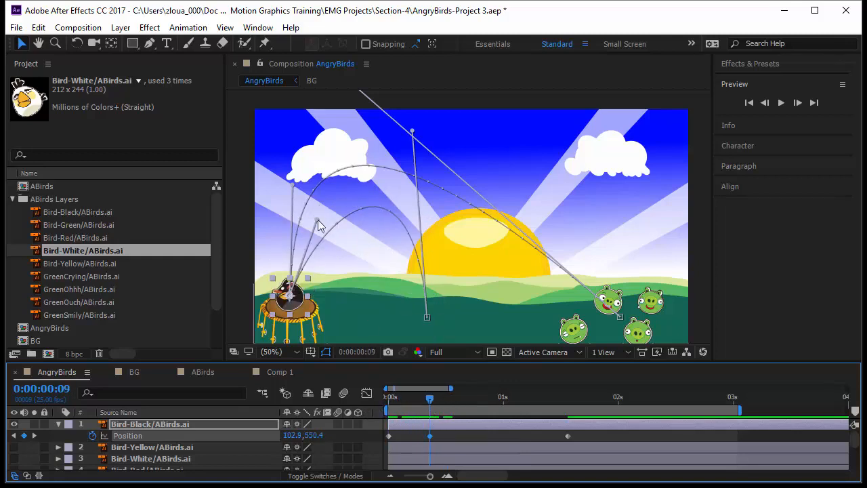
pyautogui.moveTo(318, 220); pyautogui.dragTo(286, 259)
pyautogui.moveTo(412, 130); pyautogui.dragTo(377, 166)
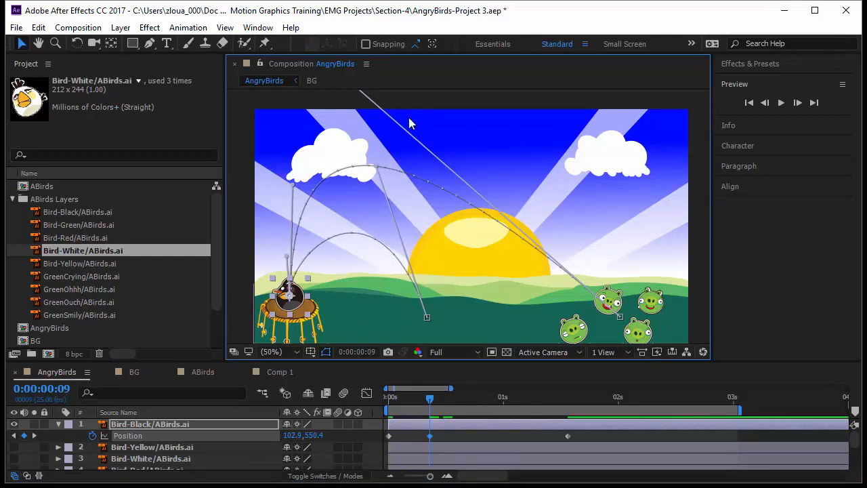
# - Add a position keyframe at 0:00:00:20 on the peak of the high arc, at about 334.6, 165.0
pyautogui.click(428, 408)
pyautogui.moveTo(428, 408); pyautogui.dragTo(480, 411)
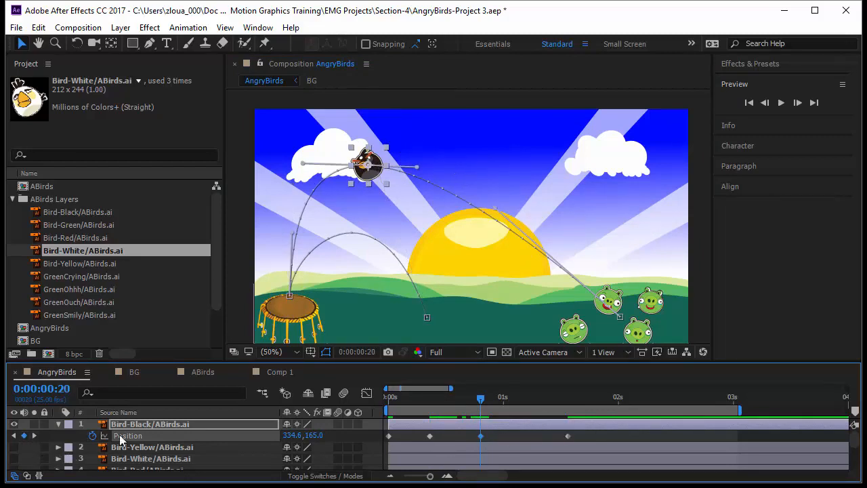
pyautogui.click(417, 174)
pyautogui.moveTo(417, 175); pyautogui.dragTo(414, 198)
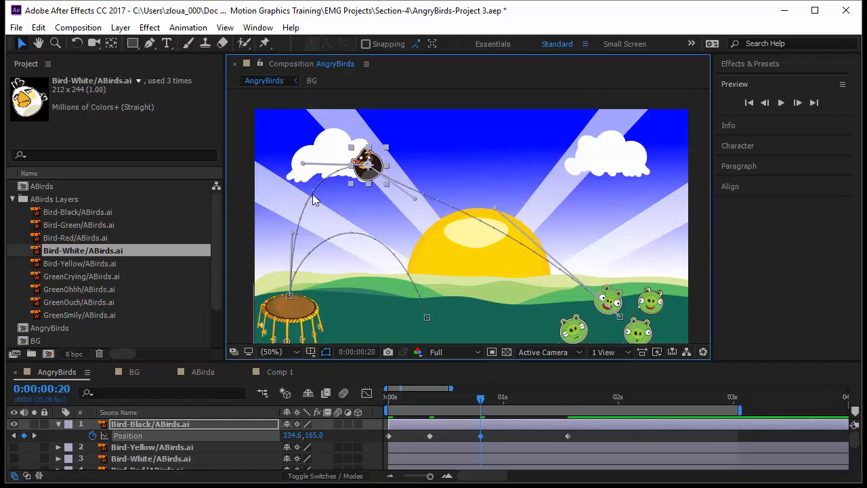
pyautogui.hotkey('ctrl', 'z')
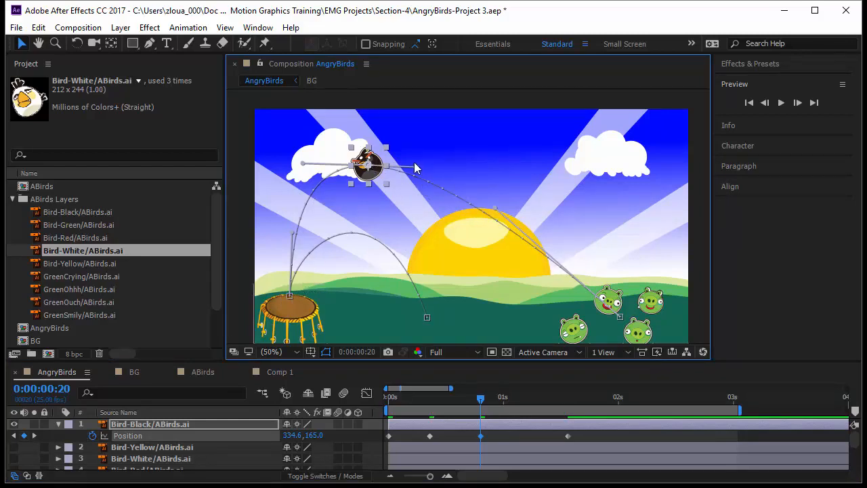
# - Straighten the descent to the pigs from a peak raised to about 310.6, 71.0, and shift the starting keyframe to about 438.9, 620.4
pyautogui.moveTo(417, 166); pyautogui.dragTo(540, 264)
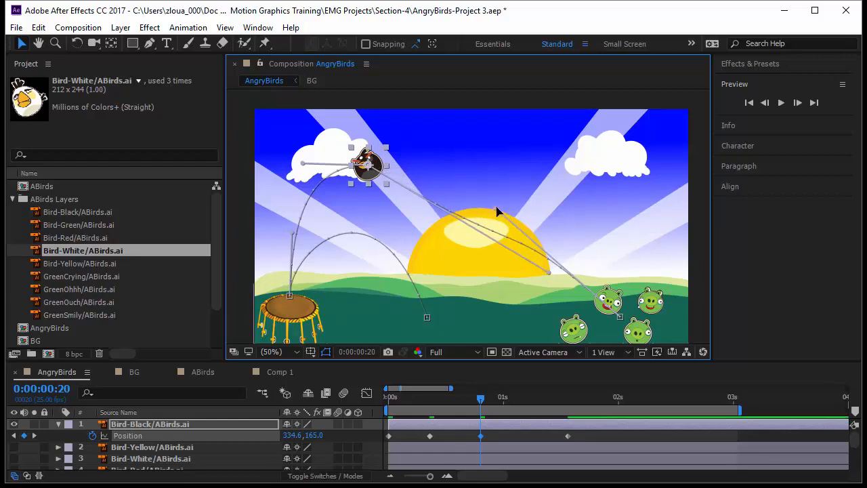
pyautogui.moveTo(496, 208); pyautogui.dragTo(482, 228)
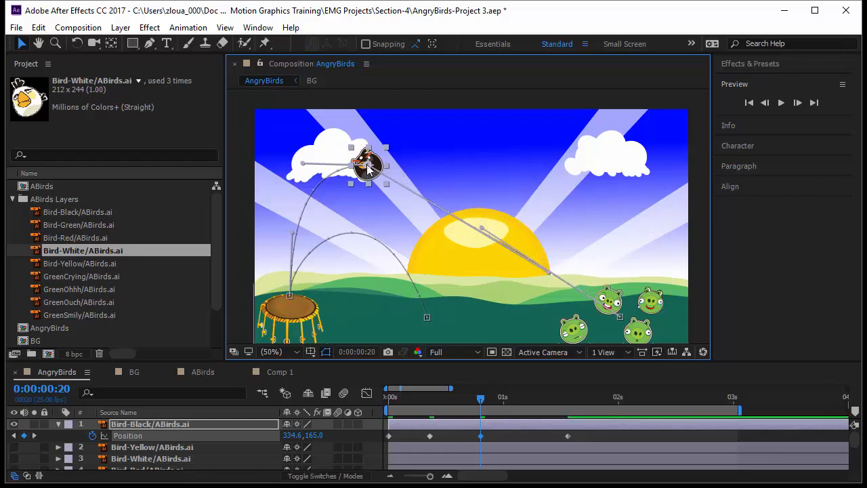
pyautogui.moveTo(367, 165); pyautogui.dragTo(356, 128)
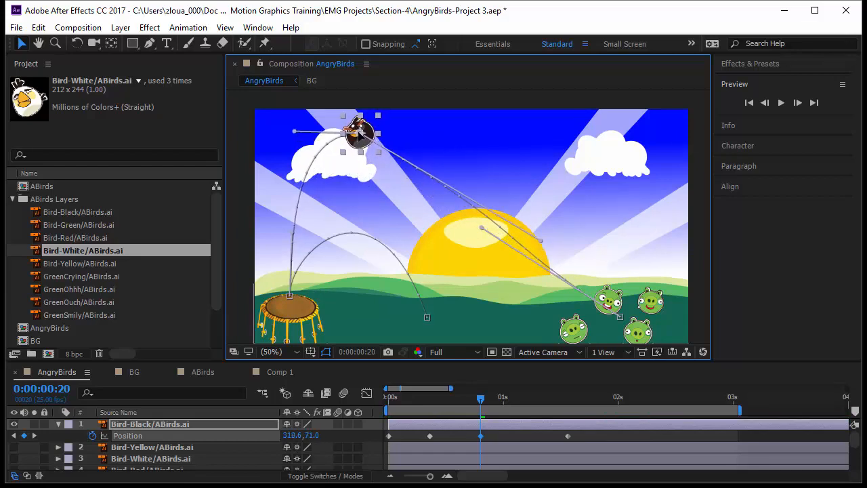
pyautogui.click(620, 316)
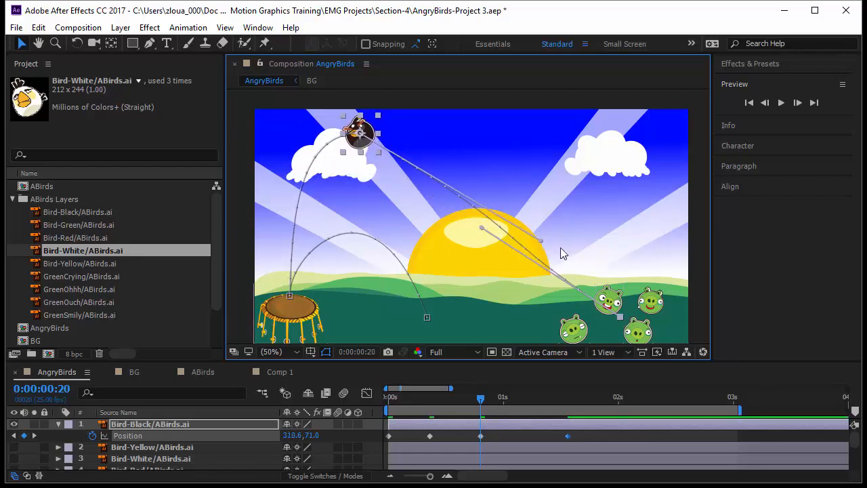
pyautogui.moveTo(541, 241); pyautogui.dragTo(528, 252)
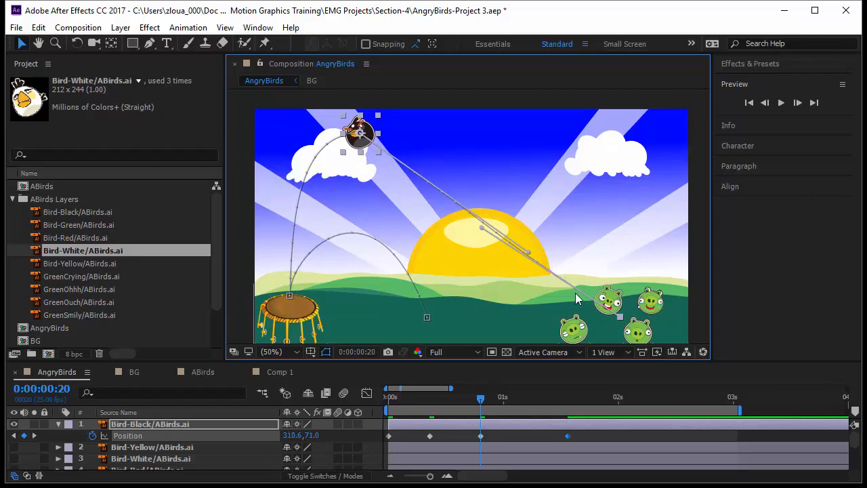
pyautogui.moveTo(425, 320); pyautogui.dragTo(402, 321)
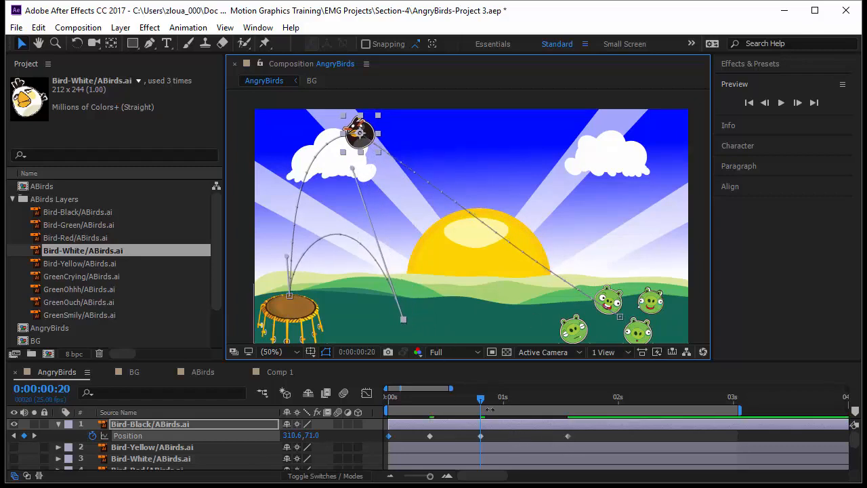
# - Speed up the flight by moving the peak keyframe to about 0:00:00:15 and the pigs keyframe to about 0:00:01:08
pyautogui.click(480, 435)
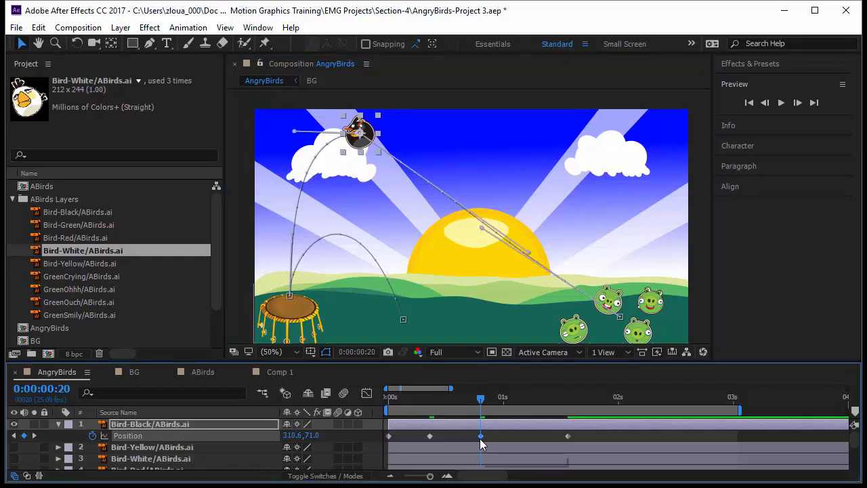
pyautogui.moveTo(480, 401); pyautogui.dragTo(485, 423)
pyautogui.moveTo(569, 435); pyautogui.dragTo(539, 435)
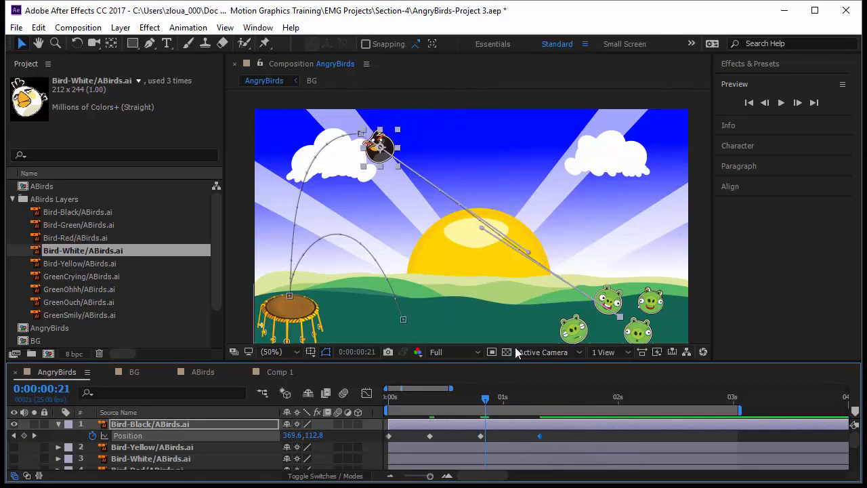
pyautogui.moveTo(482, 402); pyautogui.dragTo(363, 417)
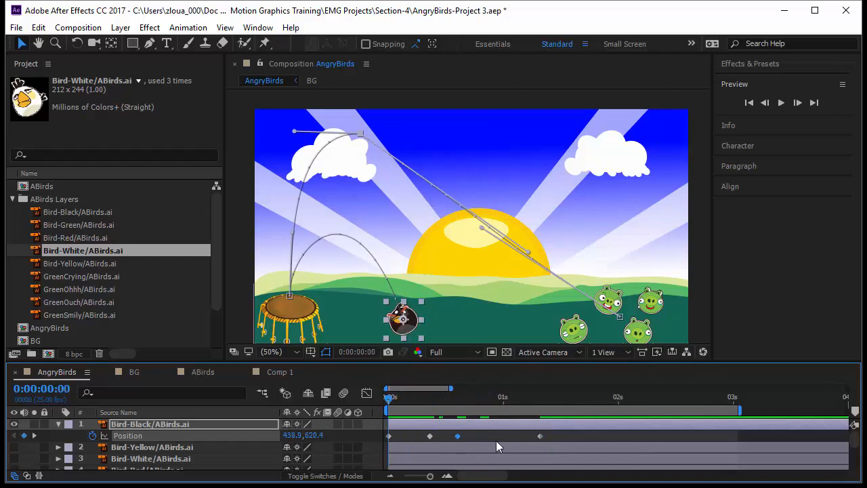
# - Preview the flight, and add a position keyframe at 0:00:02:08 with the bird back near its starting point at about 410.9, 614.4
pyautogui.press('space')
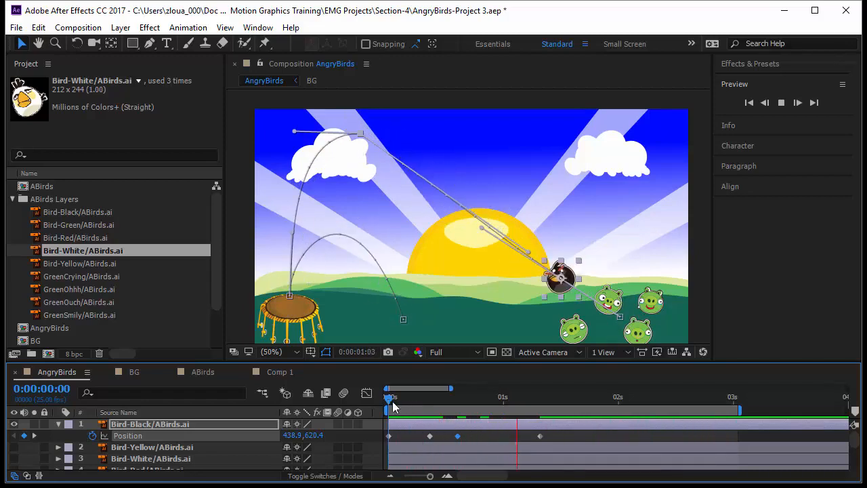
pyautogui.press('space')
pyautogui.moveTo(391, 401); pyautogui.dragTo(655, 442)
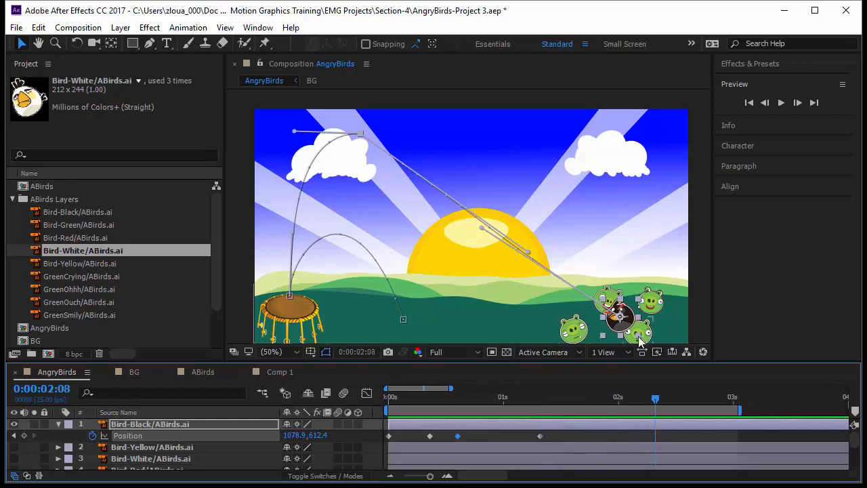
pyautogui.moveTo(625, 319); pyautogui.dragTo(399, 318)
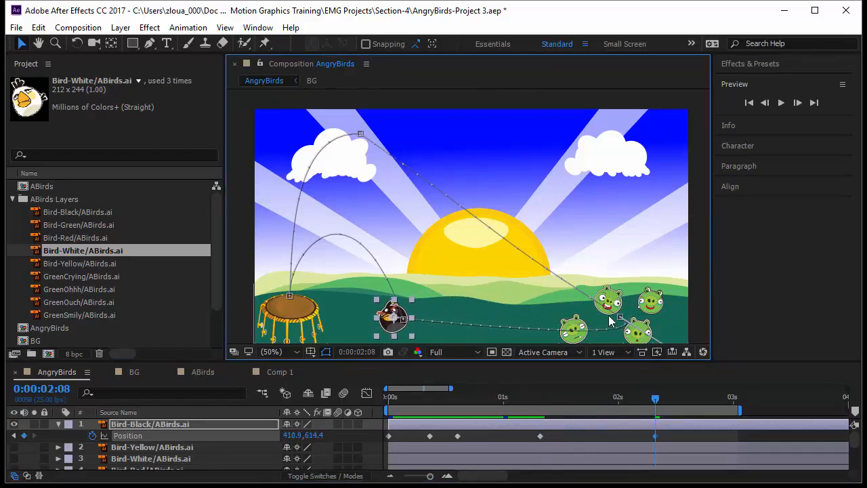
# - Set the spatial interpolation of the position keyframe at the pigs to Bezier
pyautogui.click(620, 316)
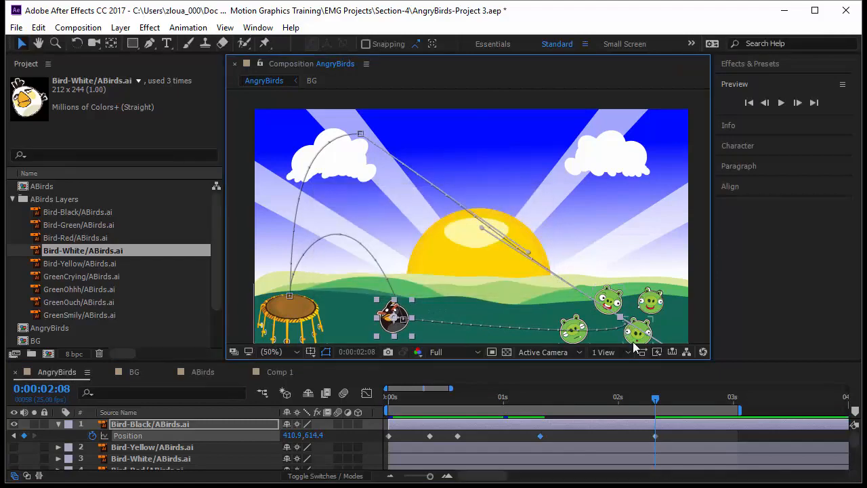
pyautogui.rightClick(622, 315)
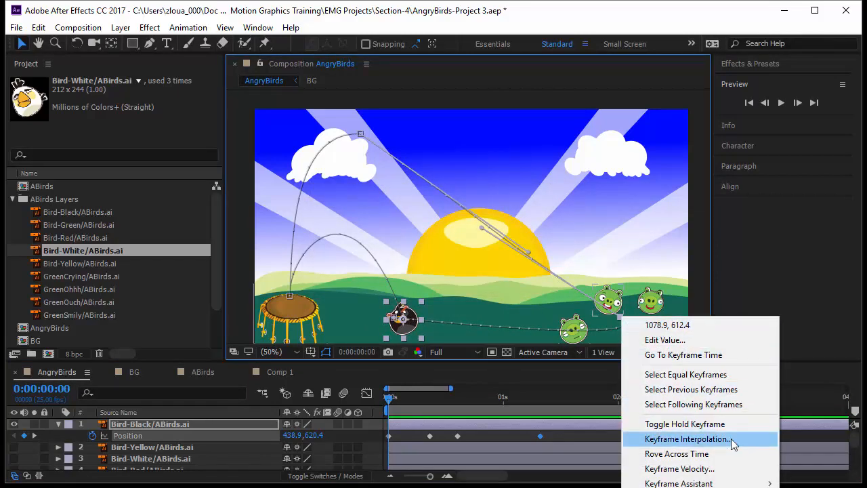
pyautogui.click(731, 439)
pyautogui.click(211, 188)
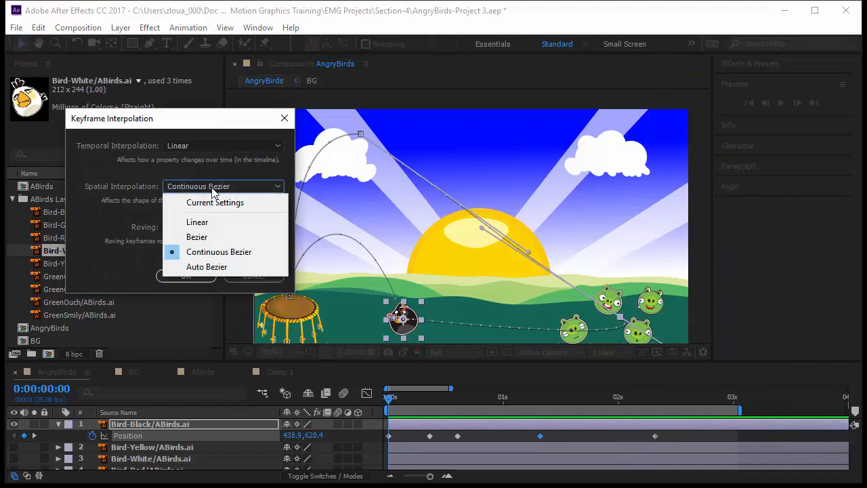
pyautogui.click(218, 235)
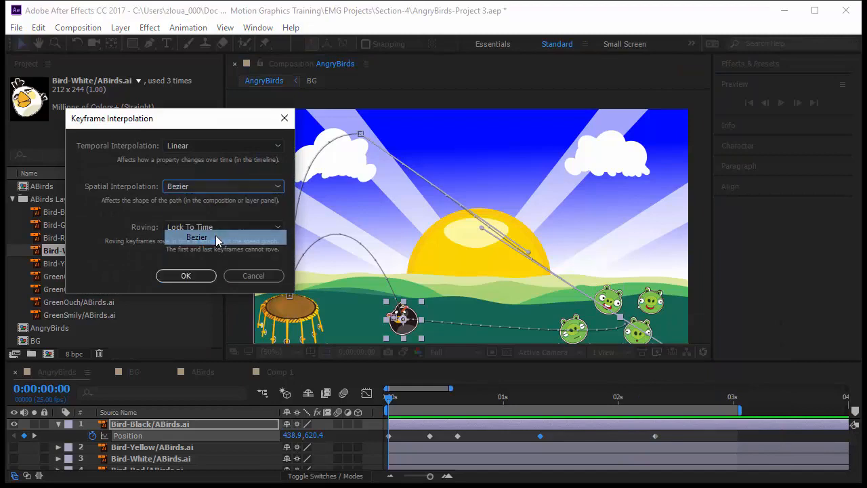
pyautogui.click(203, 275)
# - Preview the motion, and arch the return path using the pigs keyframe's outgoing handle and a slight nudge of that keyframe
pyautogui.press('space')
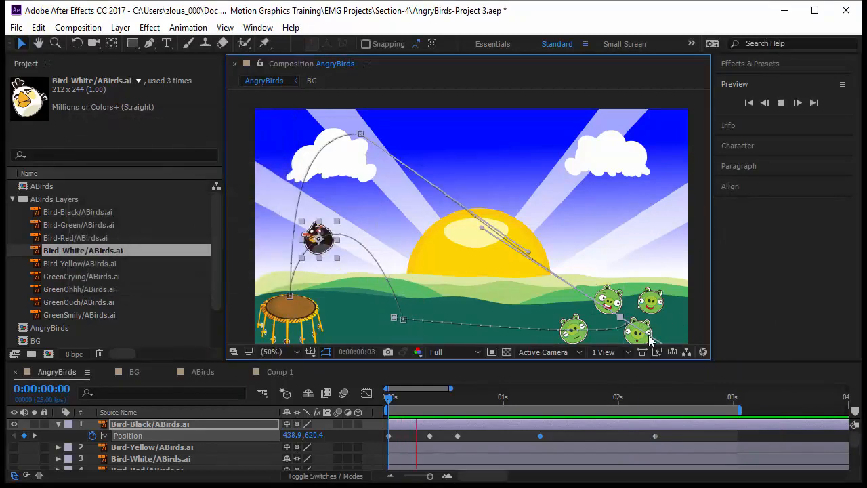
pyautogui.press('space')
pyautogui.moveTo(649, 334); pyautogui.dragTo(442, 246)
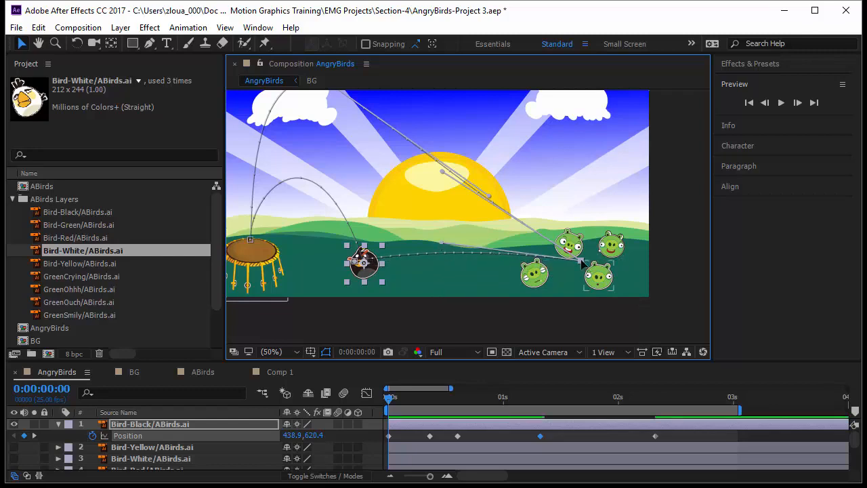
pyautogui.moveTo(581, 260); pyautogui.dragTo(579, 265)
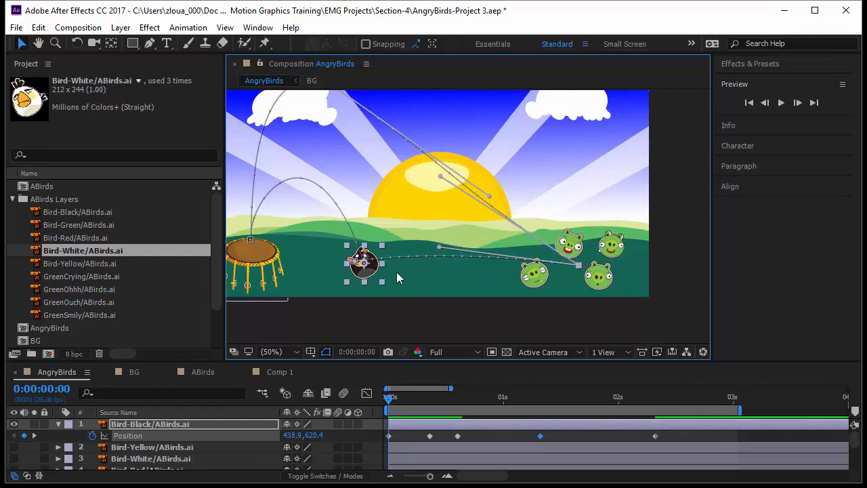
pyautogui.click(354, 261)
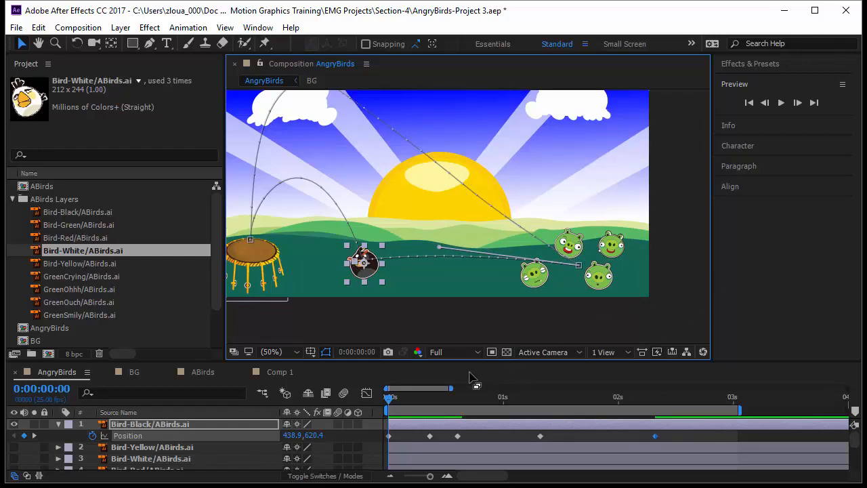
# - Fit the whole composition in view and preview the complete black bird animation from the start
pyautogui.click(282, 349)
pyautogui.click(315, 107)
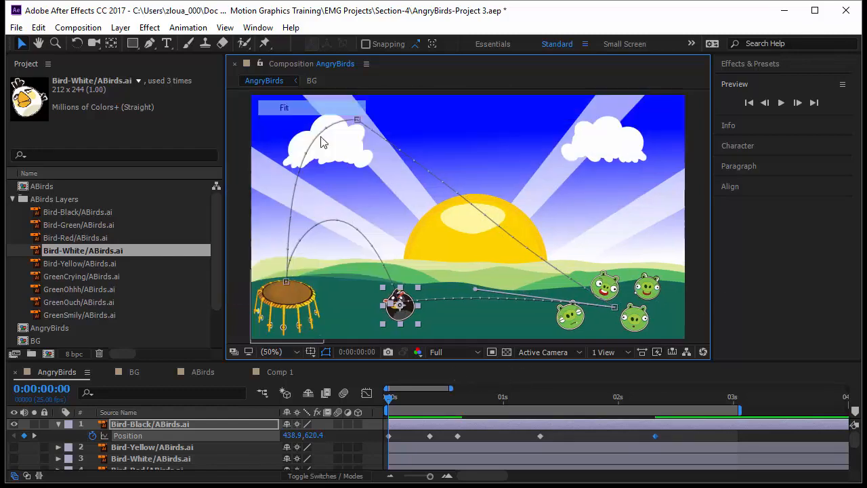
pyautogui.press('space')
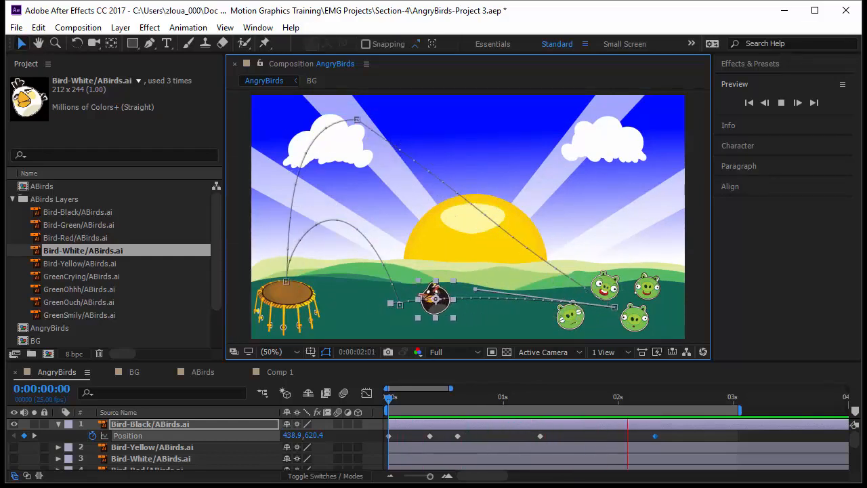
pyautogui.click(390, 403)
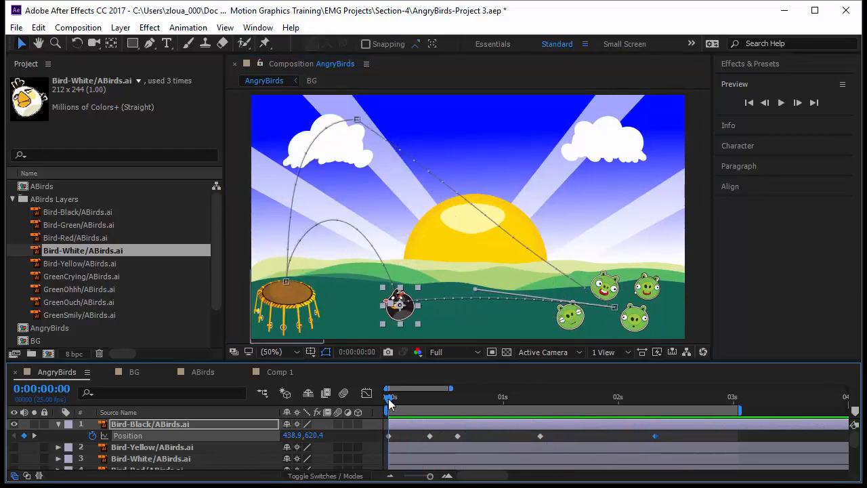
# - Reveal the Rotation property of the Bird-Black layer and start keyframing it at 0:00:00:00
pyautogui.click(153, 425)
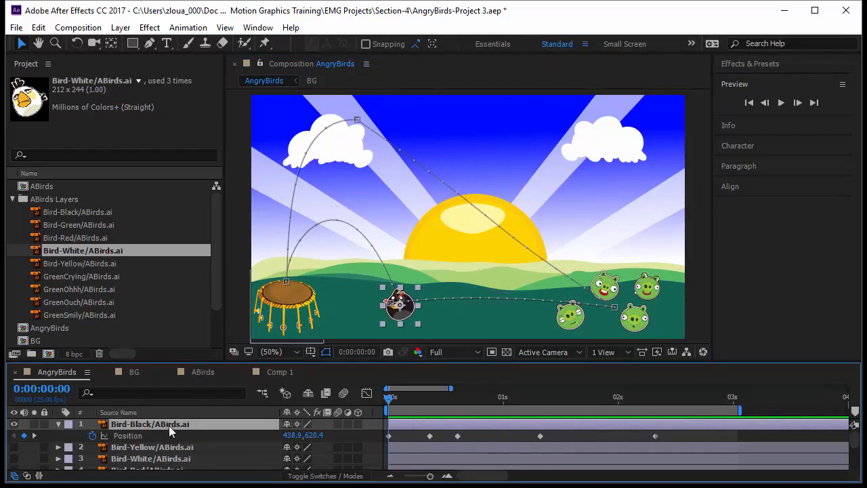
pyautogui.hotkey('shift', 'r')
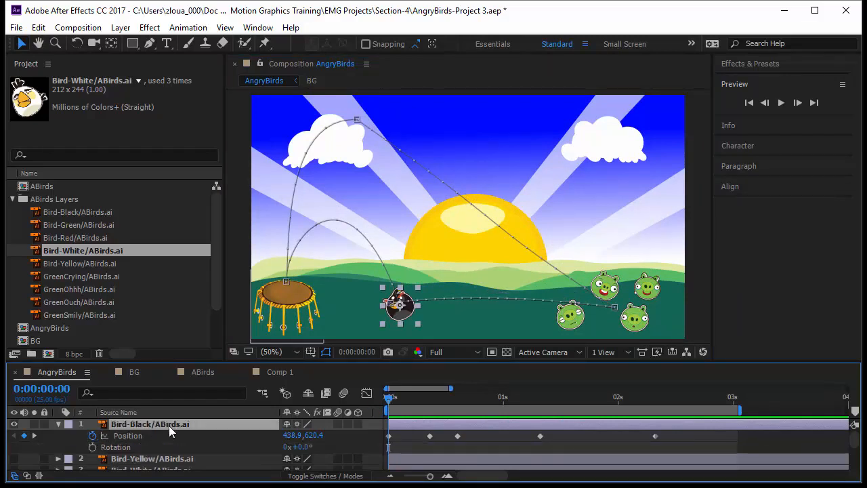
pyautogui.click(93, 447)
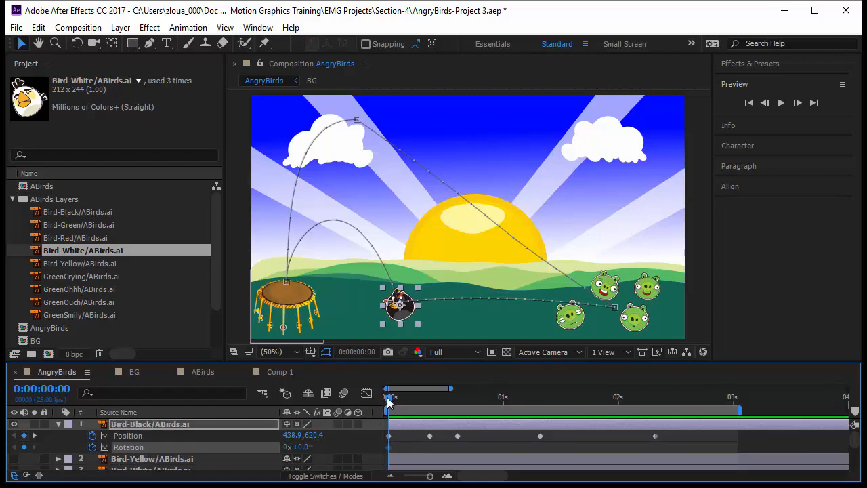
# - Set the black bird's rotation to 1 full revolution at the drum keyframe, 0:00:00:09
pyautogui.moveTo(388, 401); pyautogui.dragTo(418, 408)
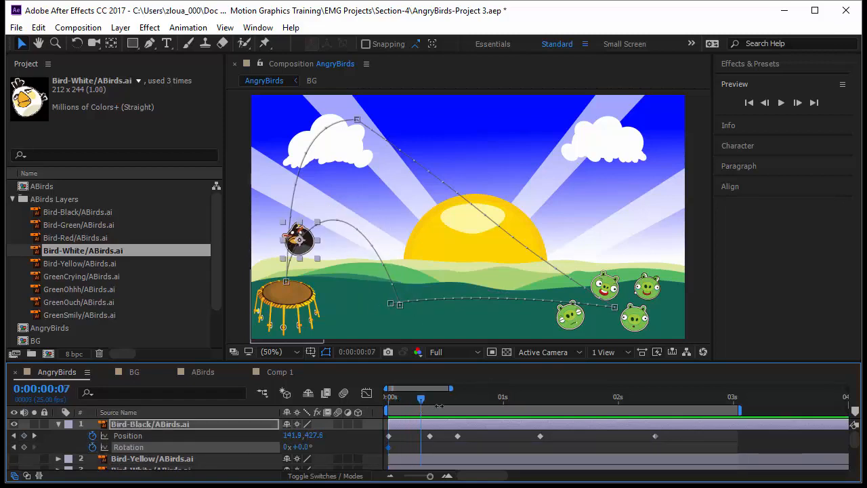
pyautogui.press('k')
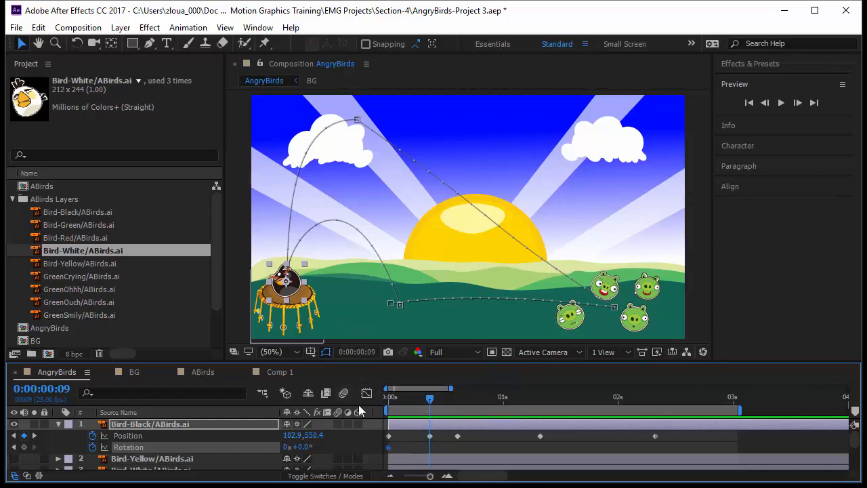
pyautogui.click(287, 451)
pyautogui.click(286, 448)
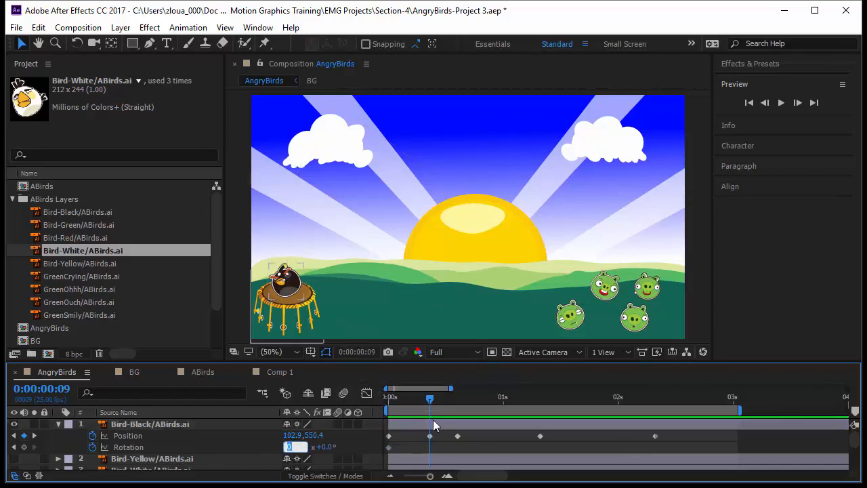
pyautogui.write('1')
pyautogui.click(434, 425)
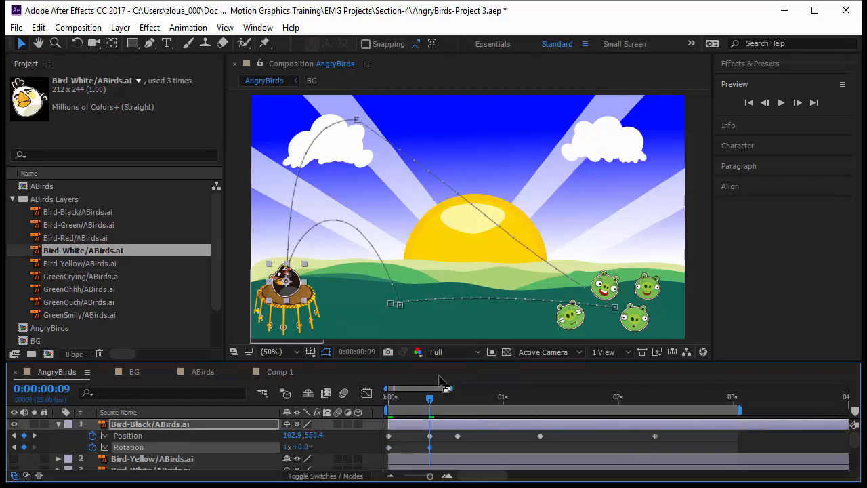
# - Set the black bird's rotation to 3 revolutions at the peak of its flight, 0:00:00:15
pyautogui.press('Home')
pyautogui.moveTo(391, 416); pyautogui.dragTo(457, 436)
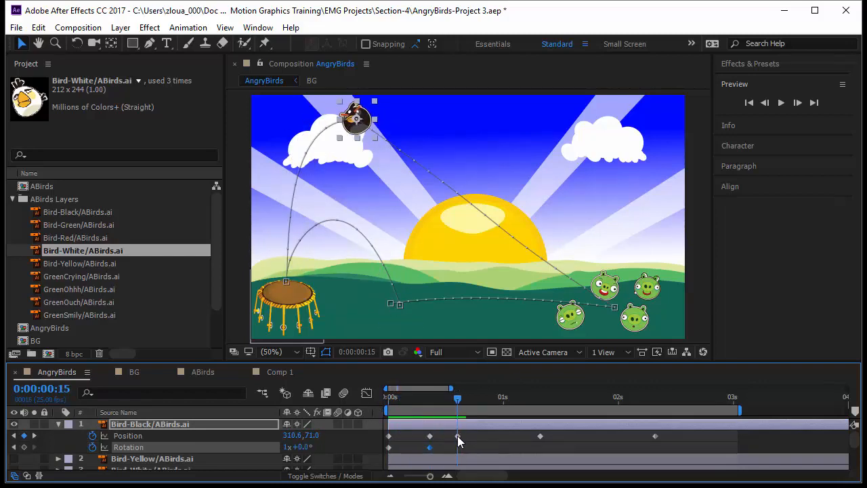
pyautogui.click(287, 447)
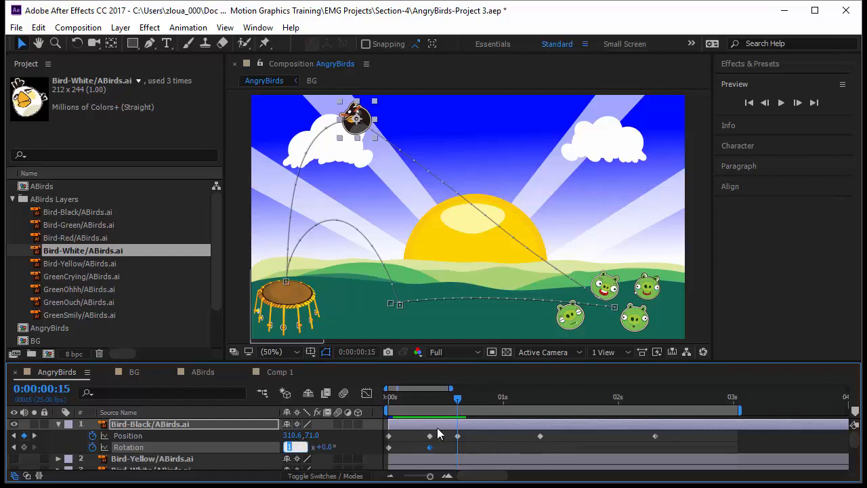
pyautogui.write('+2')
pyautogui.press('Return')
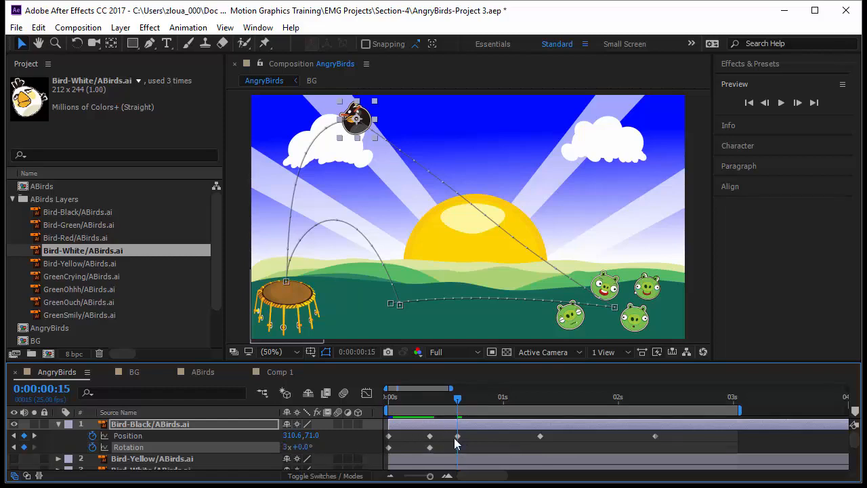
# - Set the black bird's rotation to 6 revolutions where it hits the pigs, at 0:00:01:08
pyautogui.moveTo(459, 405); pyautogui.dragTo(542, 450)
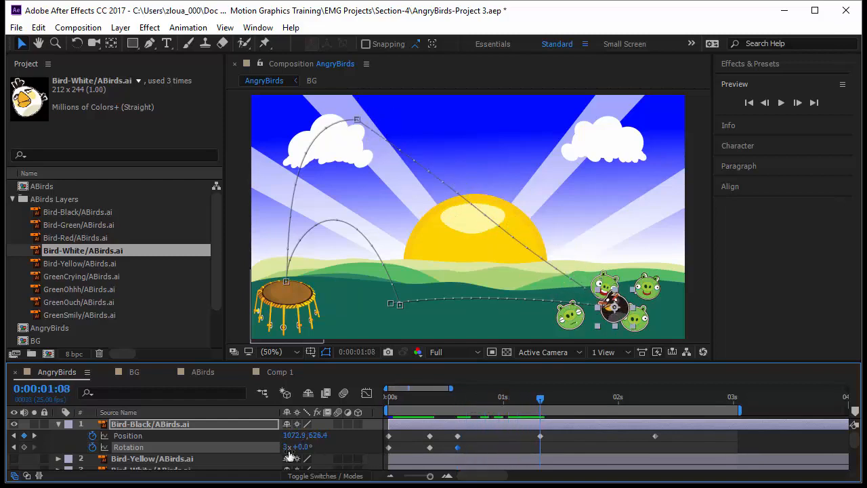
pyautogui.click(286, 447)
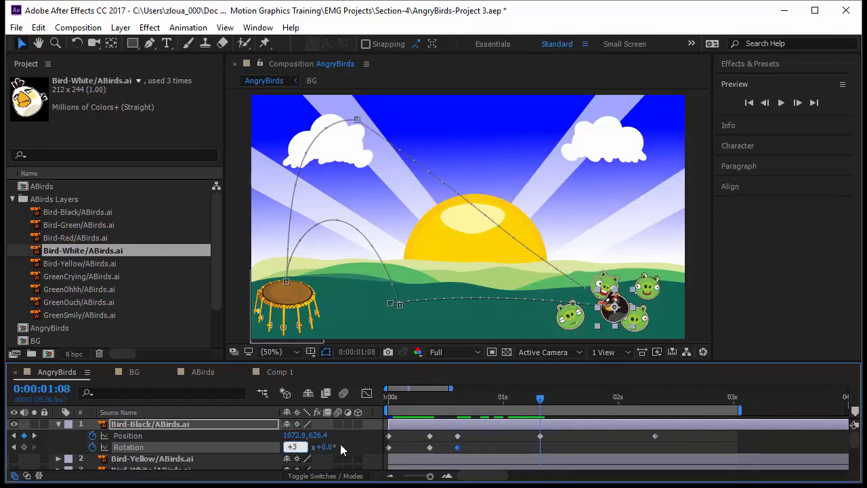
pyautogui.press('Return')
# - Add a rotation keyframe for the black bird at 0:00:02:08 and set it to -1 revolution
pyautogui.moveTo(536, 403); pyautogui.dragTo(654, 429)
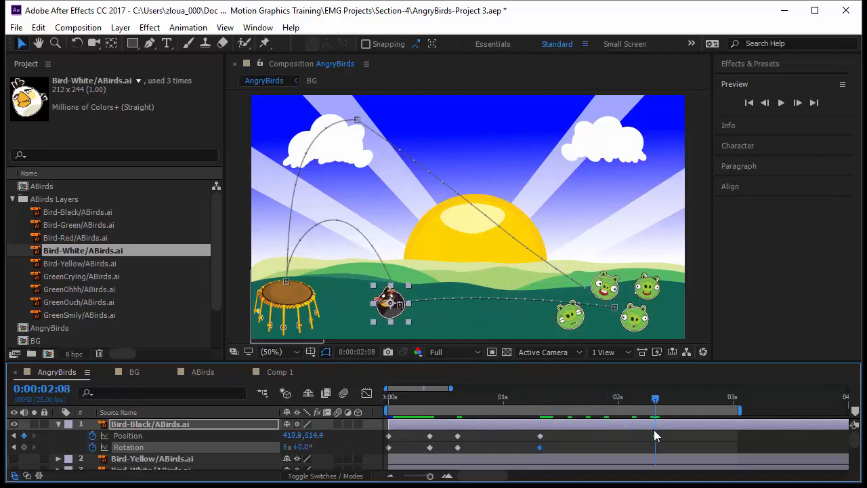
pyautogui.click(23, 447)
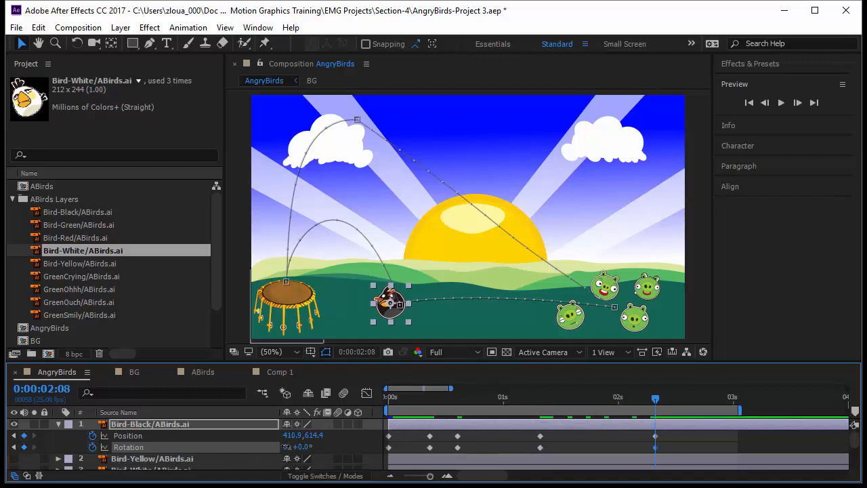
pyautogui.click(290, 447)
pyautogui.write('-1')
pyautogui.press('Return')
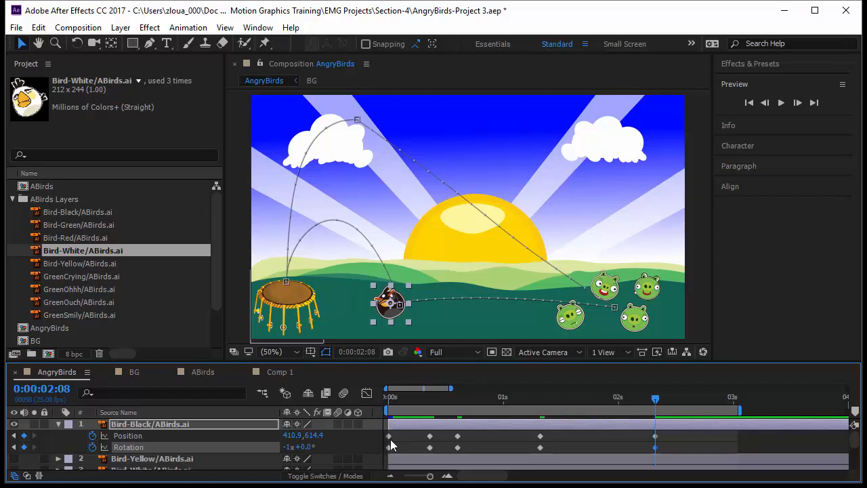
# - Preview the black bird's spinning flight from the start of the composition
pyautogui.press('space')
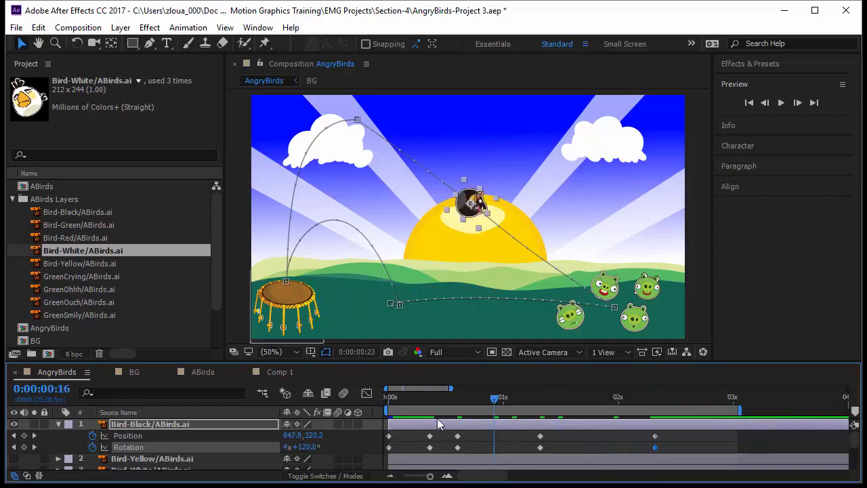
pyautogui.press('space')
pyautogui.press('space')
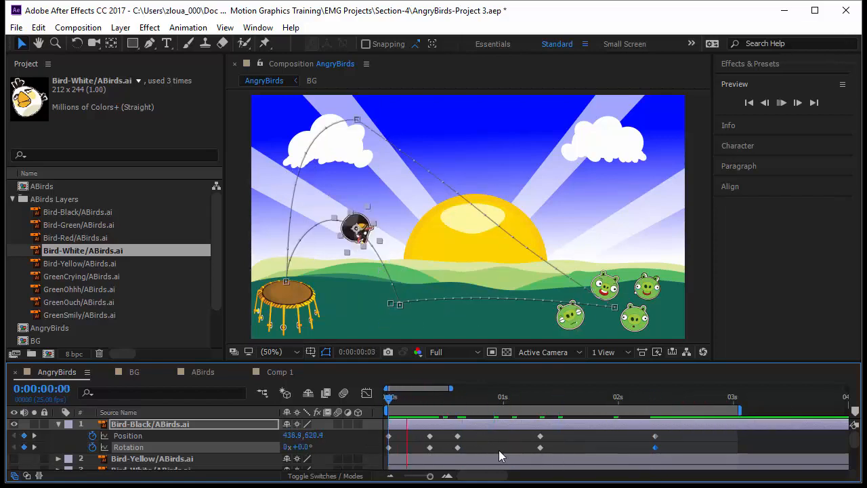
pyautogui.click(578, 448)
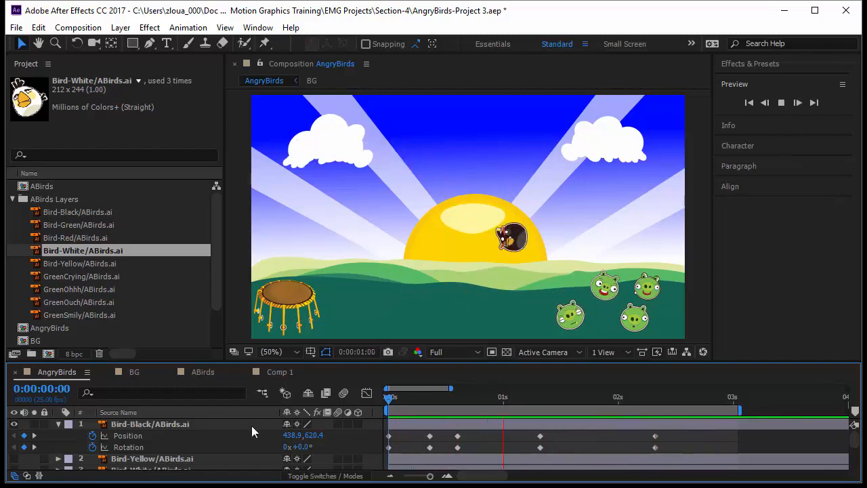
pyautogui.press('space')
# - Set the current time to the bird's impact keyframe at 0:00:01:08 and enlarge the timeline area to show more layers
pyautogui.click(149, 436)
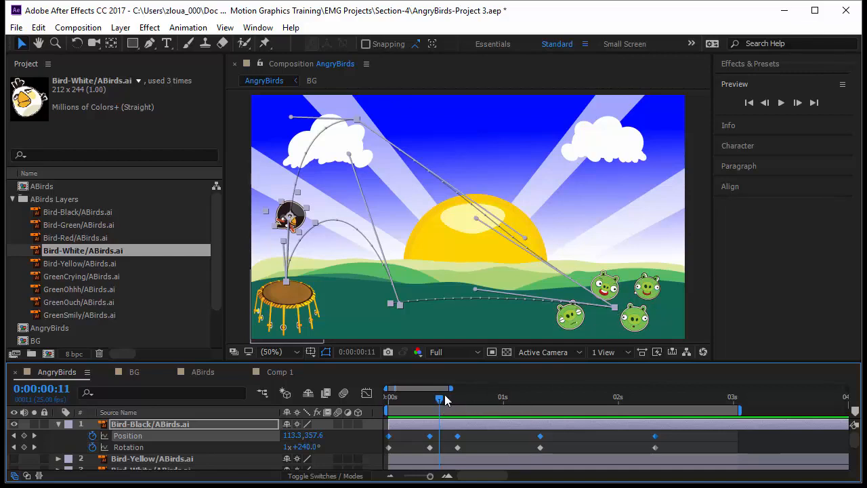
pyautogui.moveTo(441, 401); pyautogui.dragTo(540, 421)
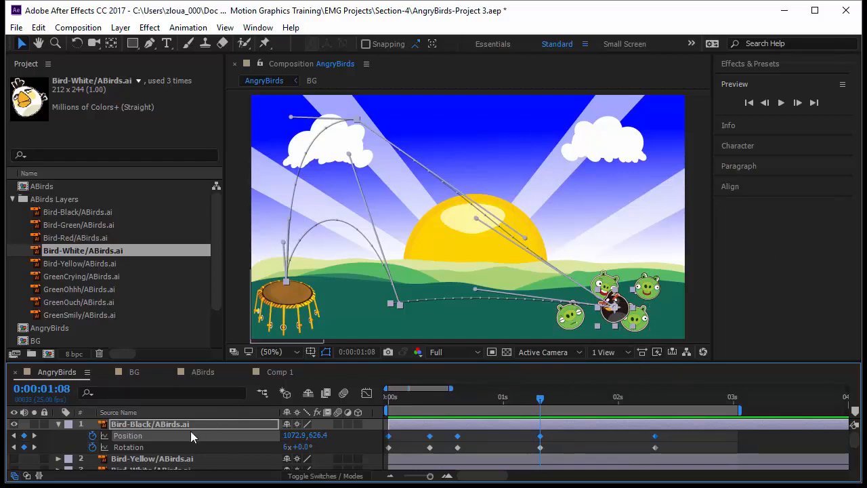
pyautogui.moveTo(120, 365); pyautogui.dragTo(119, 325)
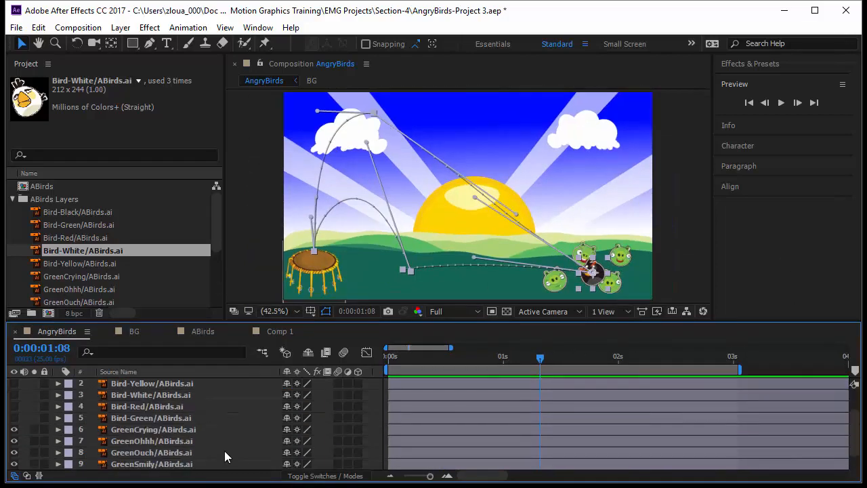
# - Select the four green pig layers, reveal their Position, and start position keyframes on all of them at 0:00:01:08
pyautogui.click(191, 438)
pyautogui.click(200, 430)
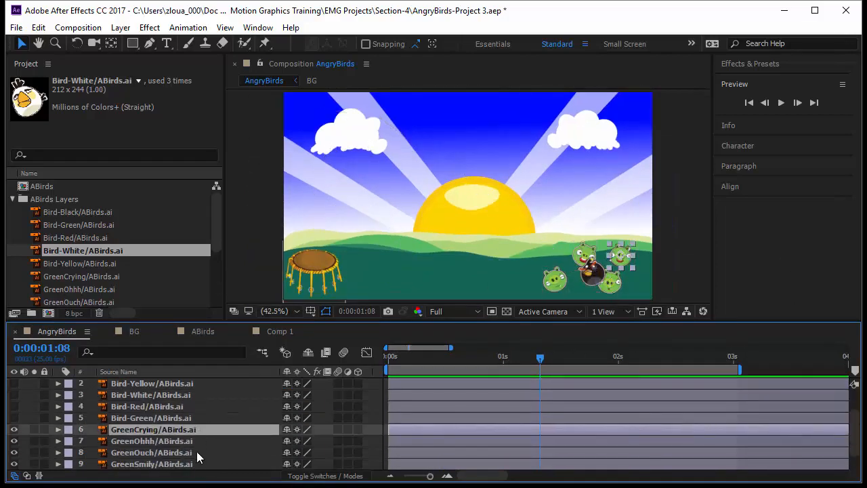
pyautogui.keyDown('shift'); pyautogui.click(201, 466); pyautogui.keyUp('shift')
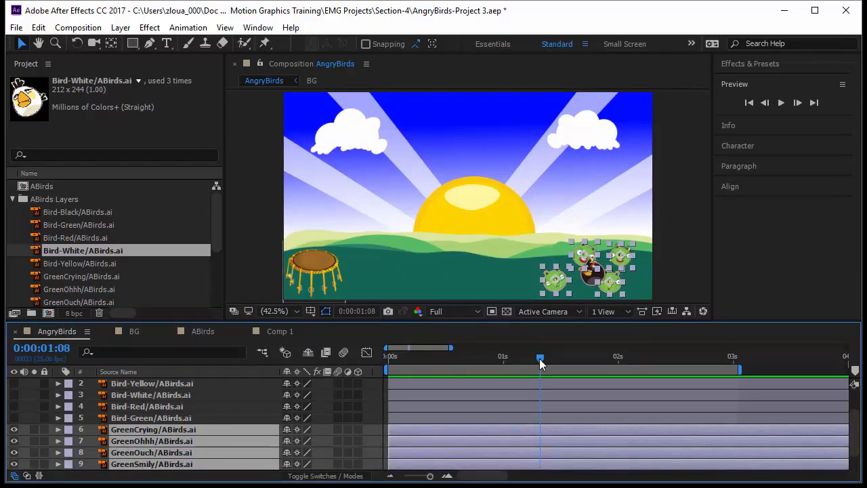
pyautogui.scroll(1, 541, 385)
pyautogui.scroll(-1, 543, 390)
pyautogui.scroll(1, 541, 394)
pyautogui.scroll(-2, 540, 399)
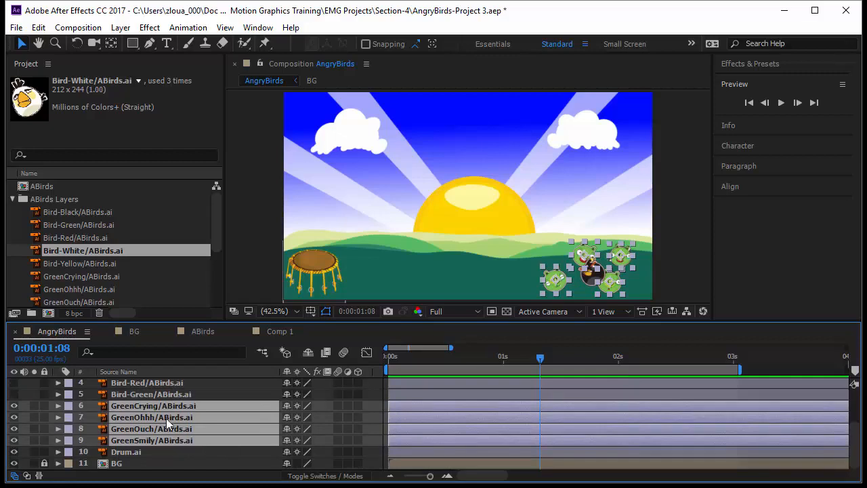
pyautogui.press('p')
pyautogui.click(93, 417)
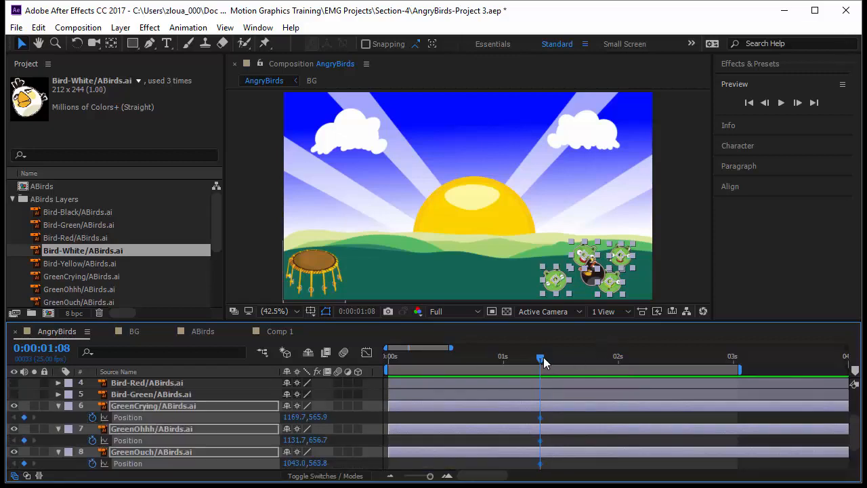
# - At 0:00:01:10, scatter the pigs: GreenSmily and GreenOuch high up, GreenCrying to about 1226, 448, and GreenOhhh to about 1221, 654
pyautogui.moveTo(543, 357)
pyautogui.mouseDown()
pyautogui.moveTo(554, 359)
pyautogui.moveTo(546, 363)
pyautogui.mouseUp()
pyautogui.click(485, 420)
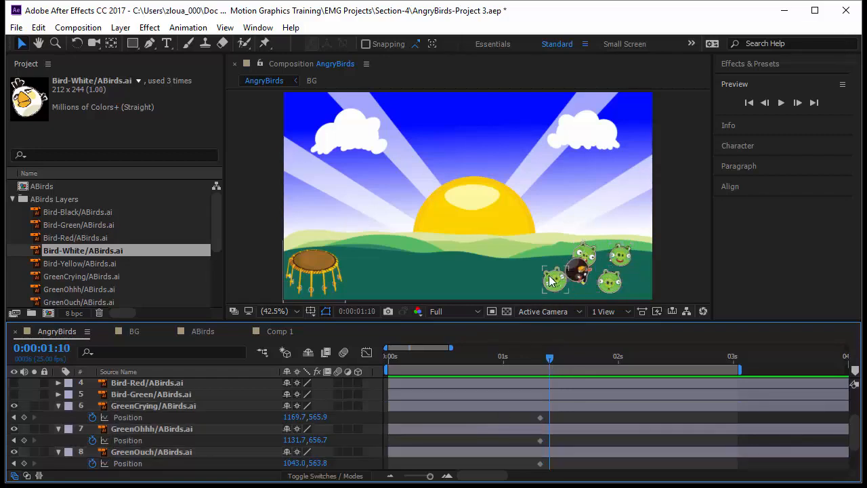
pyautogui.click(553, 281)
pyautogui.moveTo(552, 277); pyautogui.dragTo(554, 185)
pyautogui.click(589, 258)
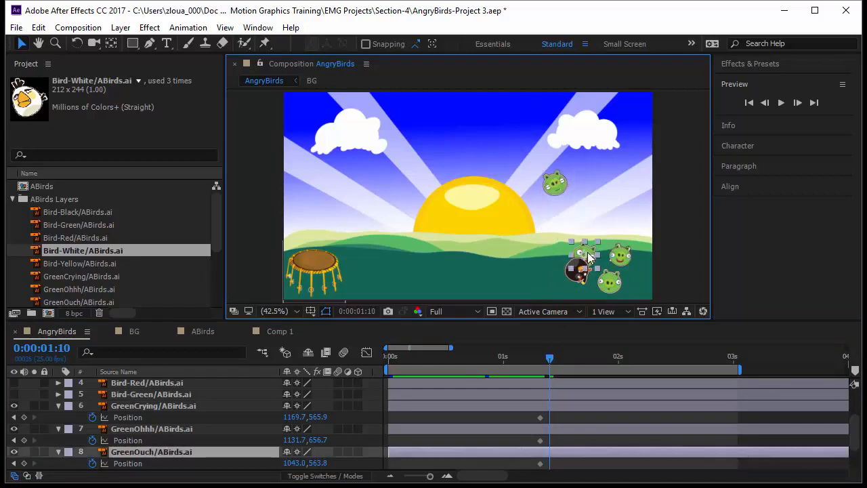
pyautogui.moveTo(586, 258); pyautogui.dragTo(556, 238)
pyautogui.moveTo(548, 256); pyautogui.dragTo(530, 208)
pyautogui.moveTo(619, 256); pyautogui.dragTo(637, 221)
pyautogui.moveTo(607, 289); pyautogui.dragTo(618, 288)
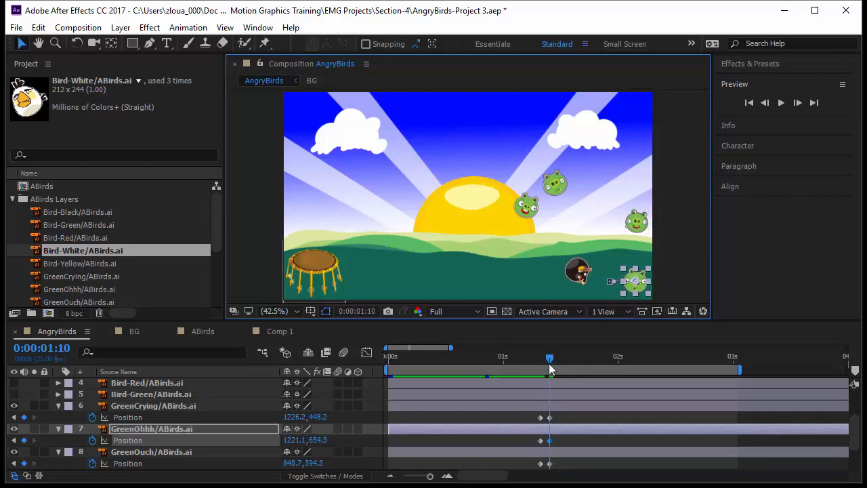
# - At 0:00:01:13, land the pigs: GreenCrying about 1094, 646, GreenOhhh 1162, 593, GreenSmily 1010, 660, and GreenOuch 838, 634
pyautogui.moveTo(549, 360); pyautogui.dragTo(555, 363)
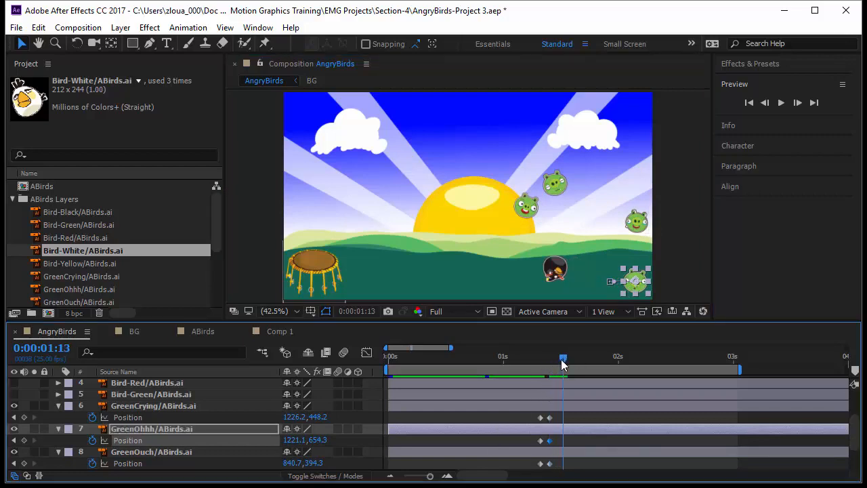
pyautogui.moveTo(633, 231); pyautogui.dragTo(627, 274)
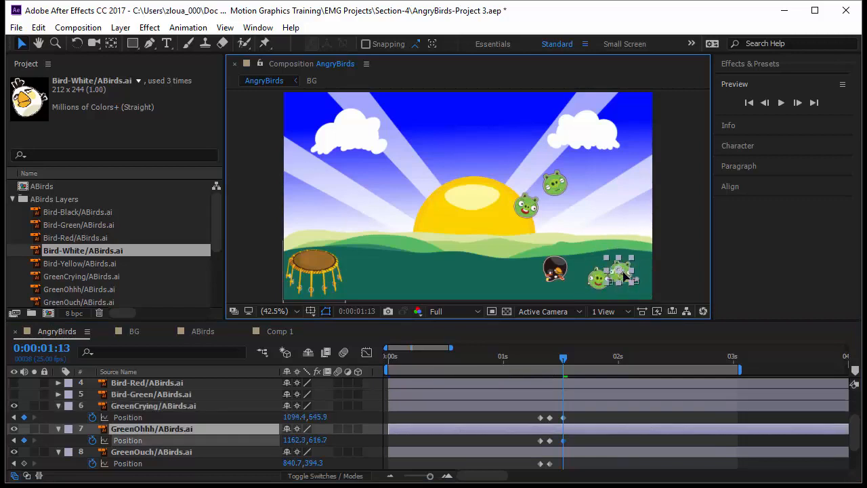
pyautogui.click(556, 187)
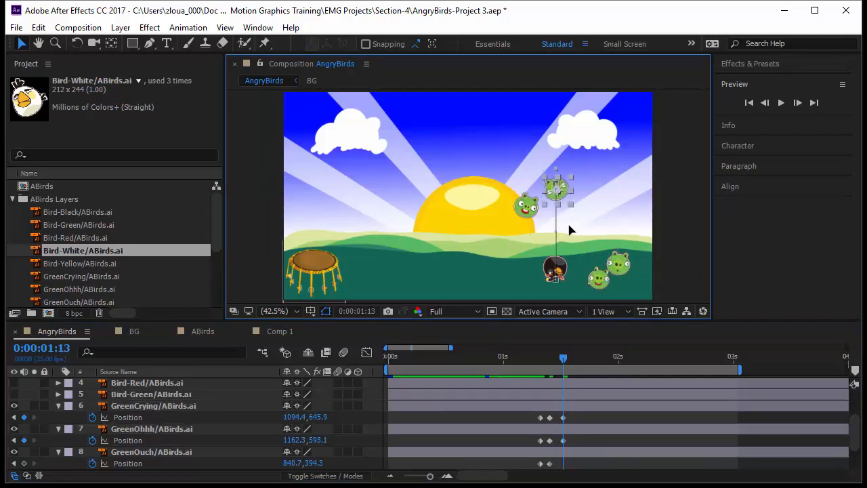
pyautogui.moveTo(536, 211); pyautogui.dragTo(533, 280)
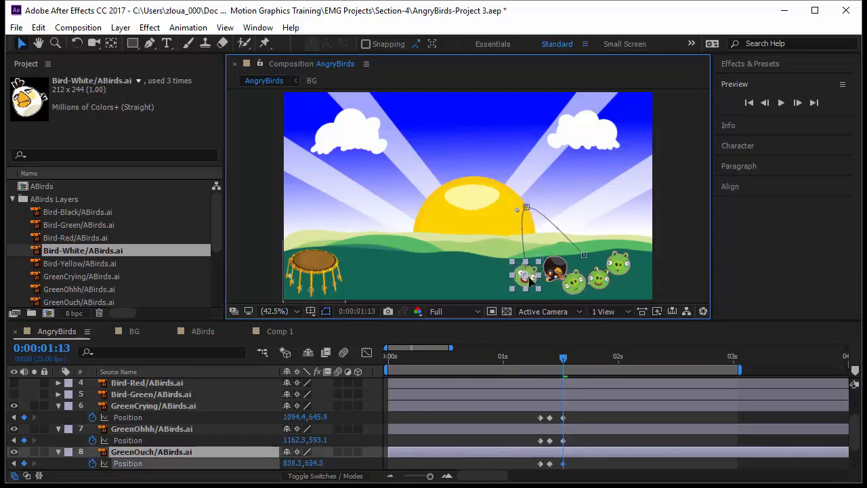
# - Preview the animation briefly from 0:00:01:13
pyautogui.click(564, 358)
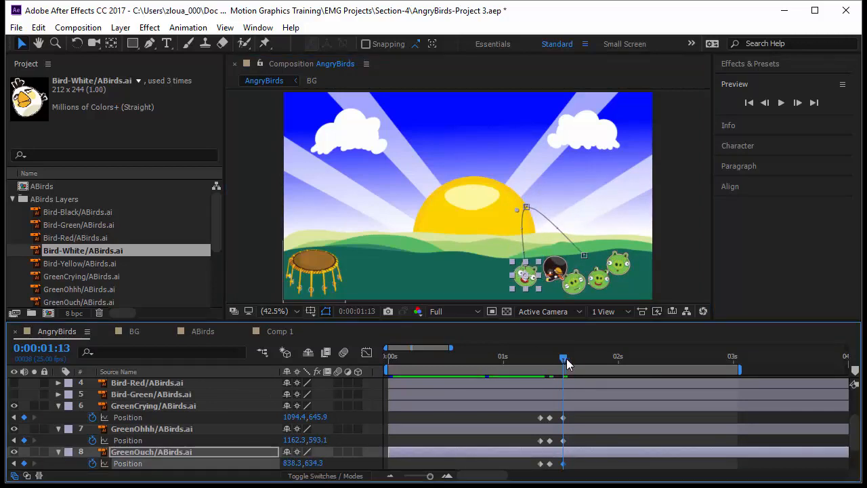
pyautogui.press('space')
pyautogui.press('space')
# - Select the four green pig layers, reveal their Rotation, and start rotation keyframes on all of them at 0:00:01:08
pyautogui.click(180, 413)
pyautogui.scroll(-2, 194, 446)
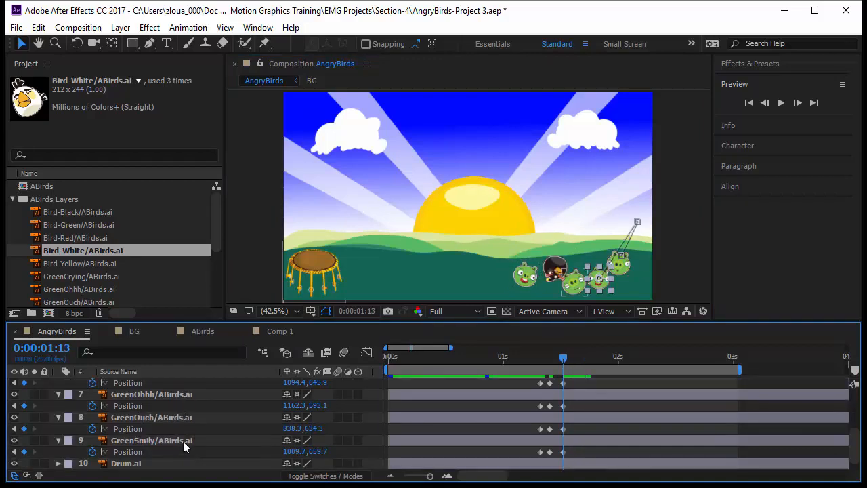
pyautogui.keyDown('shift'); pyautogui.click(183, 441); pyautogui.keyUp('shift')
pyautogui.hotkey('shift', 'r')
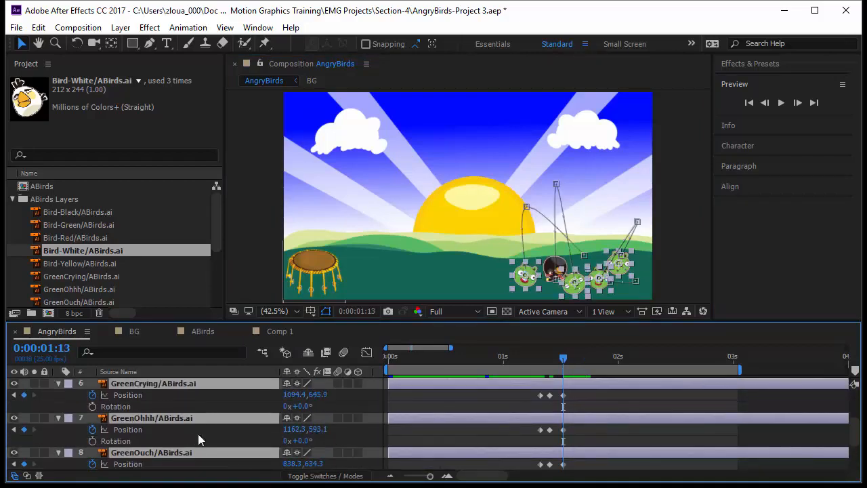
pyautogui.moveTo(567, 364); pyautogui.dragTo(537, 376)
pyautogui.click(92, 406)
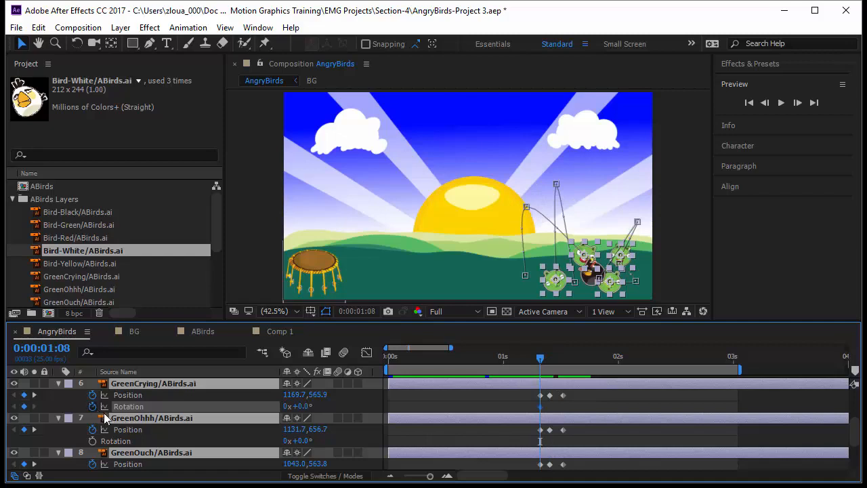
pyautogui.click(93, 441)
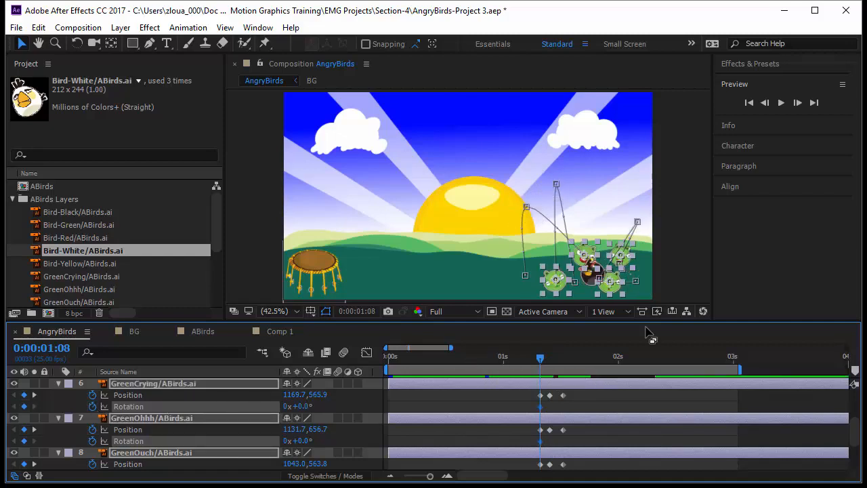
# - At 0:00:01:13, set the rotation of all four pigs to 3 full turns
pyautogui.press('k')
pyautogui.press('k')
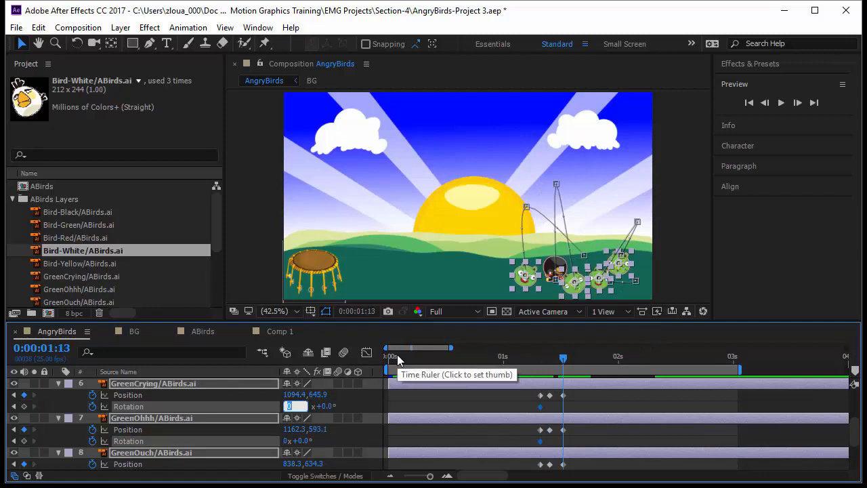
pyautogui.click(612, 405)
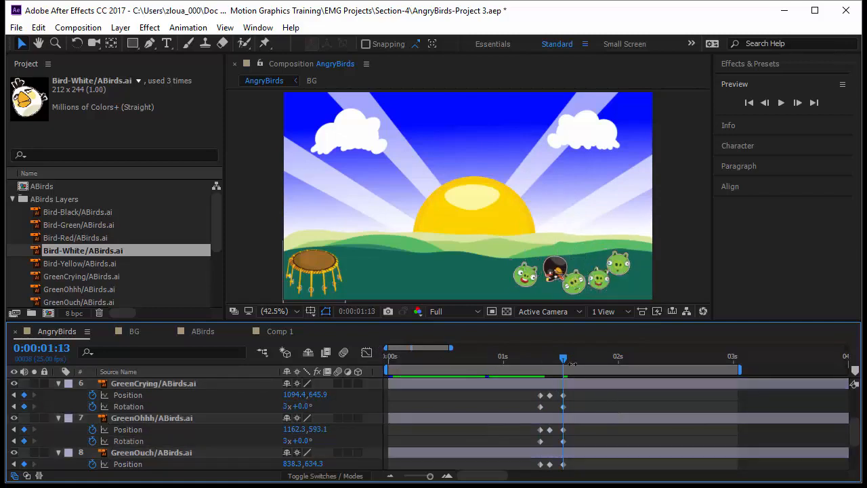
# - Preview the animation from 0:00:00:00
pyautogui.press('space')
pyautogui.press('space')
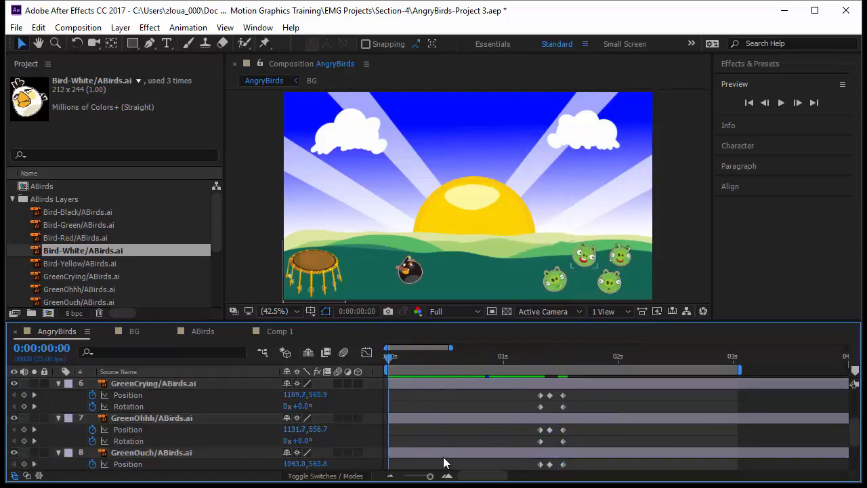
pyautogui.press('space')
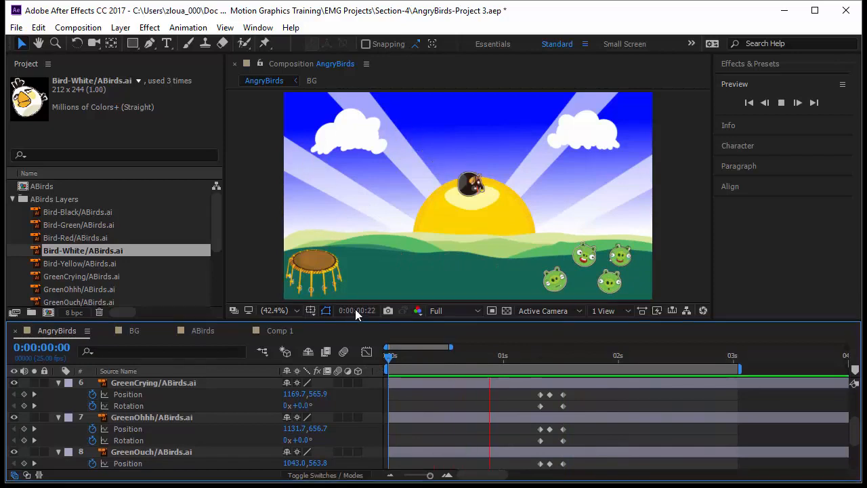
# - Stretch the four pigs' position and rotation keyframes proportionally so that they start at 0:00:01:08 and end at about 0:00:01:22
pyautogui.moveTo(356, 322); pyautogui.dragTo(356, 246)
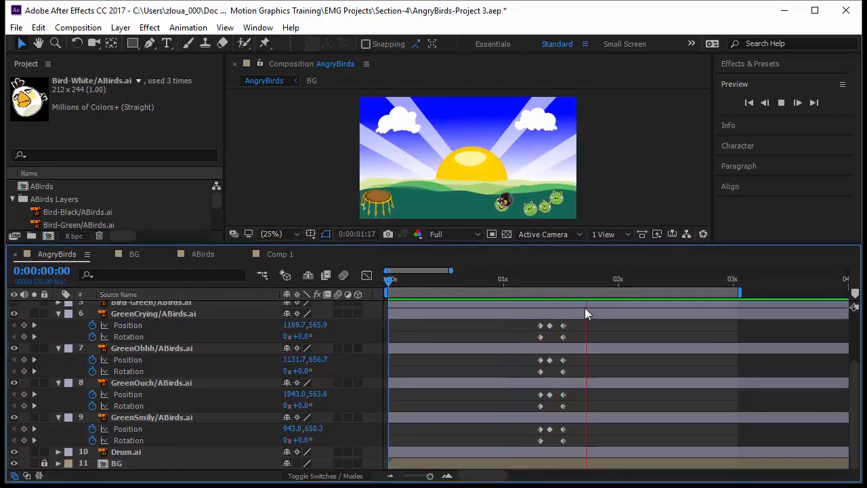
pyautogui.moveTo(585, 320); pyautogui.dragTo(607, 444)
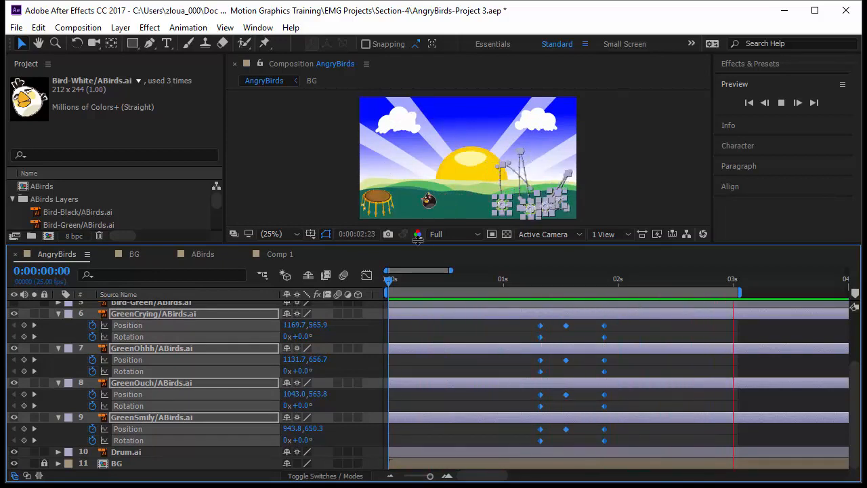
pyautogui.moveTo(417, 241); pyautogui.dragTo(419, 309)
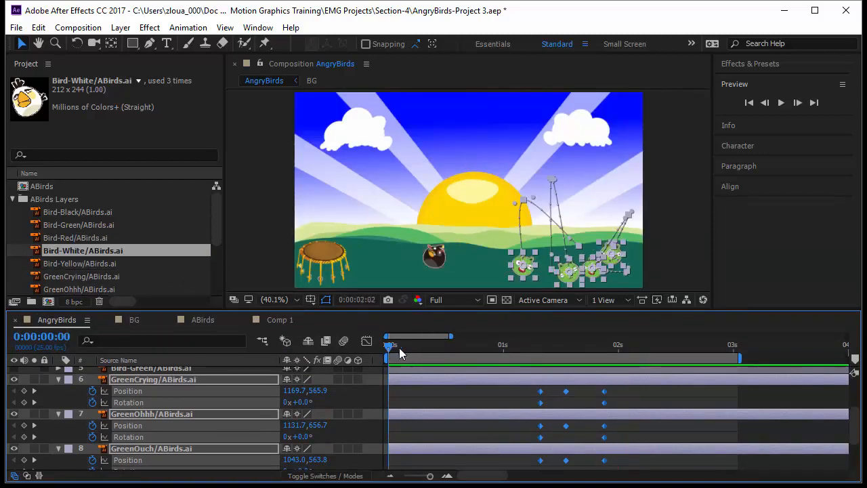
# - At 0:00:02:03, move GreenOhhh to about 1225, 593, GreenCrying to 1164, 656, GreenSmily to 1092, 625, and GreenOuch to 968, 652
pyautogui.moveTo(399, 347); pyautogui.dragTo(635, 378)
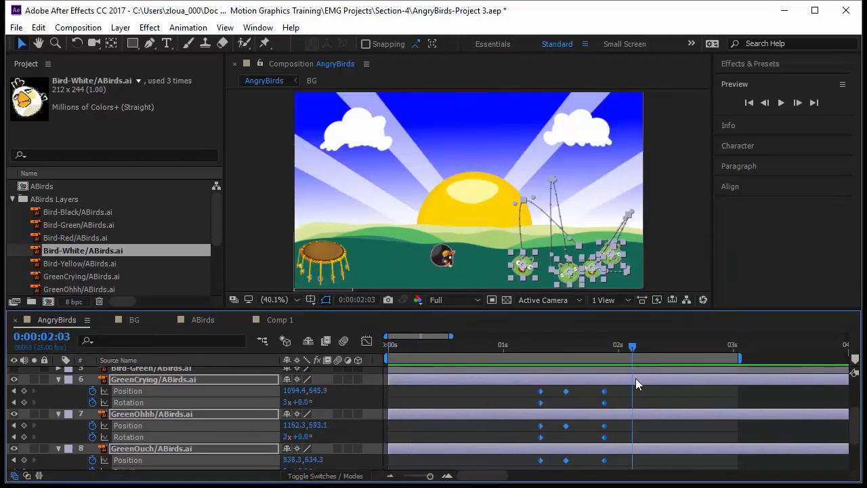
pyautogui.click(475, 269)
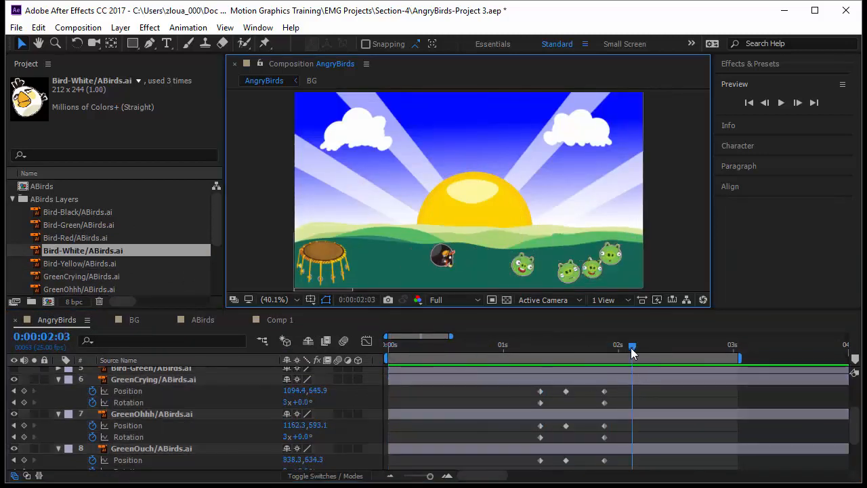
pyautogui.moveTo(632, 352); pyautogui.dragTo(632, 416)
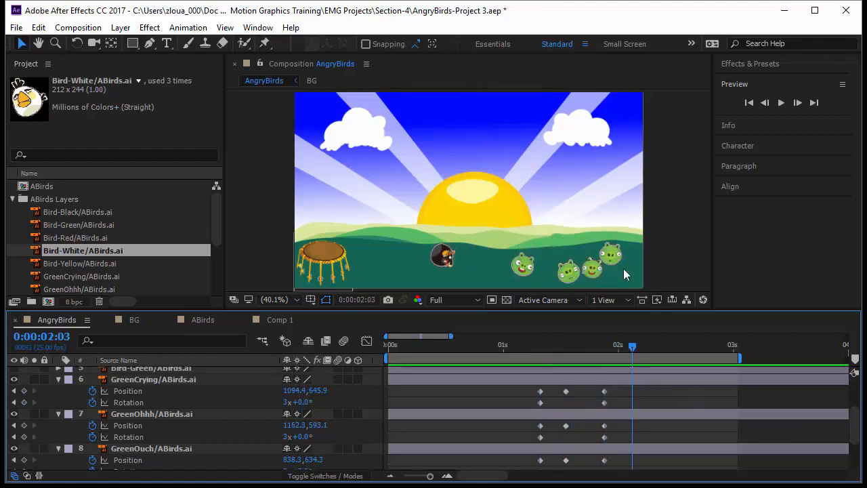
pyautogui.moveTo(618, 256); pyautogui.dragTo(586, 265)
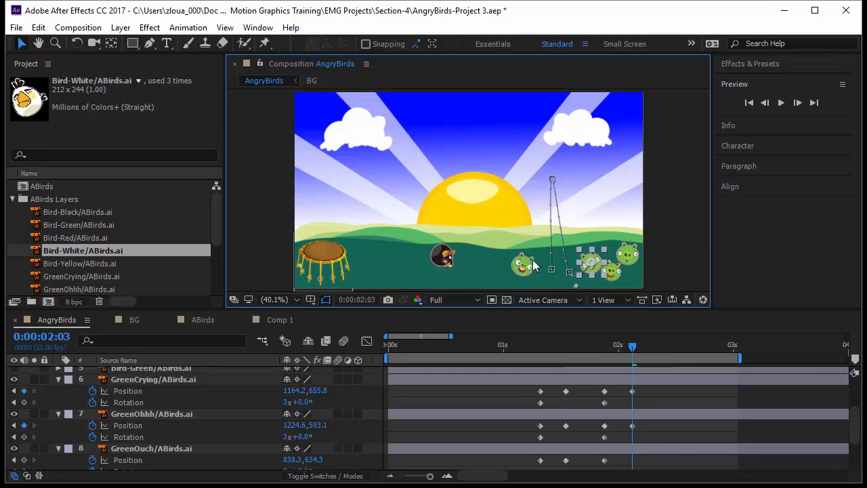
pyautogui.moveTo(533, 260); pyautogui.dragTo(566, 264)
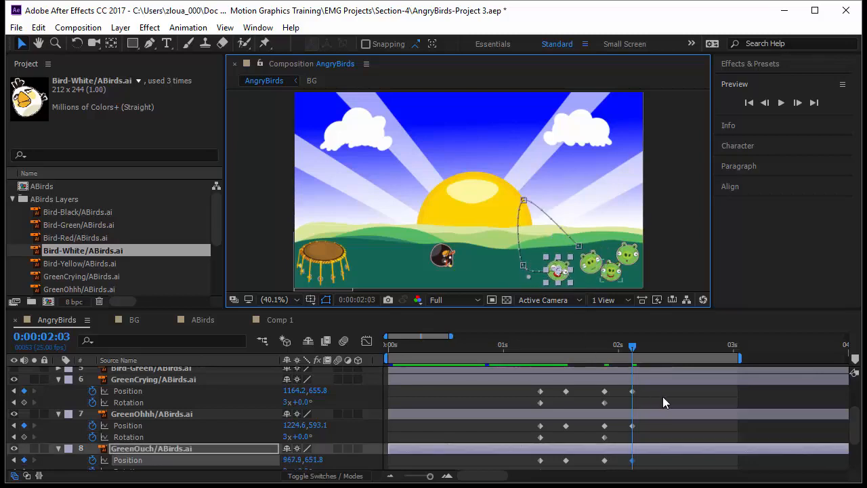
# - Shift the four pigs' last position keyframes to 0:00:02:05 and set their rotation to 4 full turns at that time
pyautogui.scroll(-3, 663, 397)
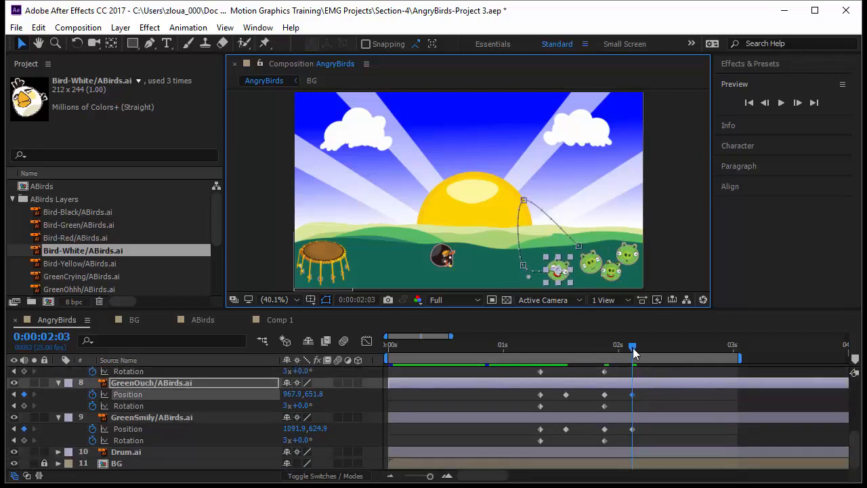
pyautogui.click(632, 347)
pyautogui.moveTo(539, 309); pyautogui.dragTo(539, 262)
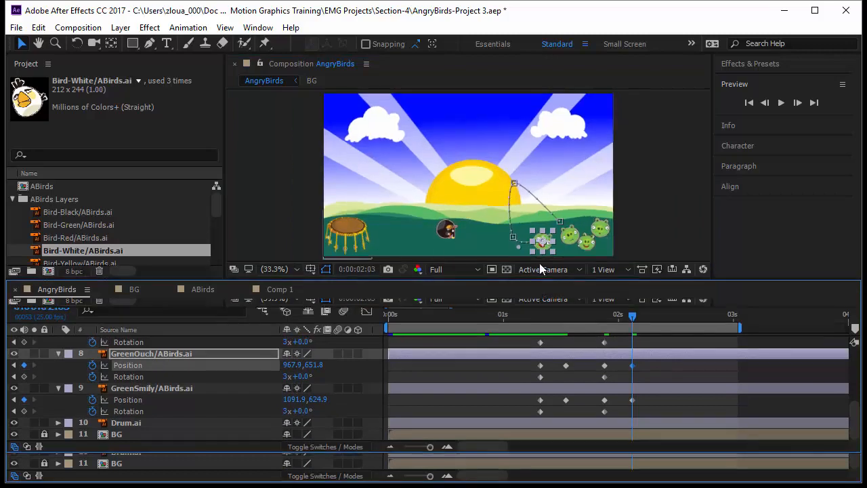
pyautogui.moveTo(654, 323); pyautogui.dragTo(640, 430)
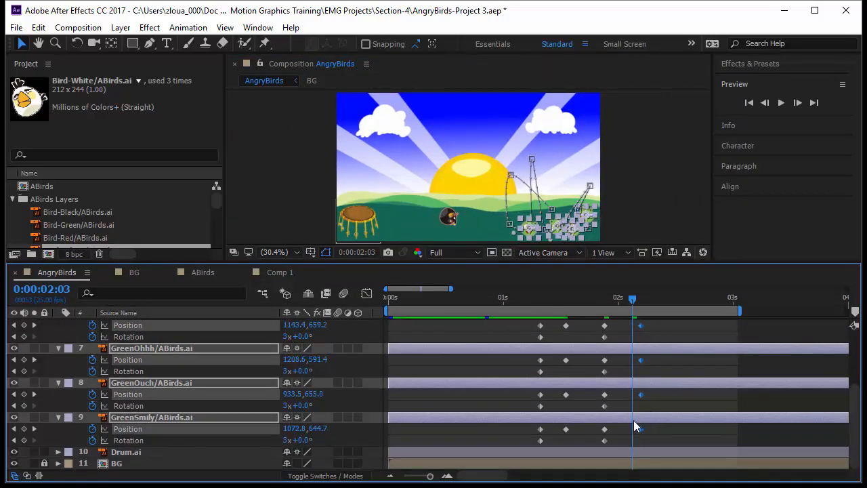
pyautogui.press('k')
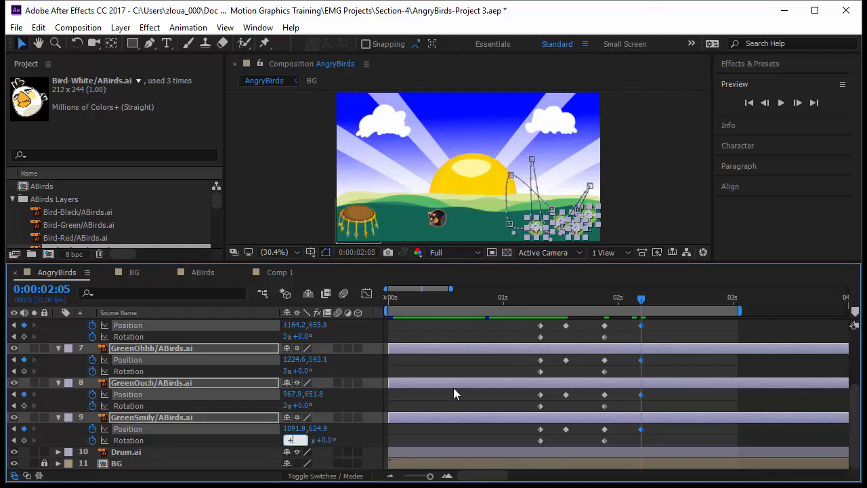
pyautogui.press('Return')
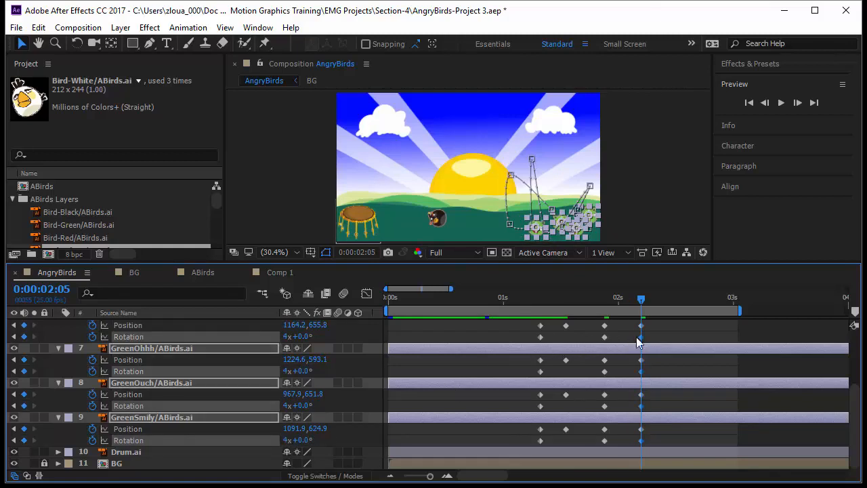
# - Enlarge the composition view, deselect the pigs, and preview the animation
pyautogui.moveTo(480, 267); pyautogui.dragTo(491, 417)
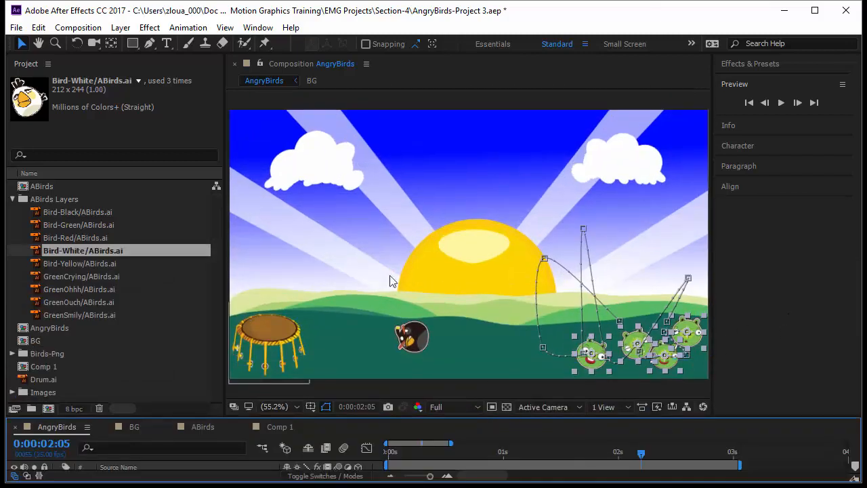
pyautogui.click(310, 272)
pyautogui.press('space')
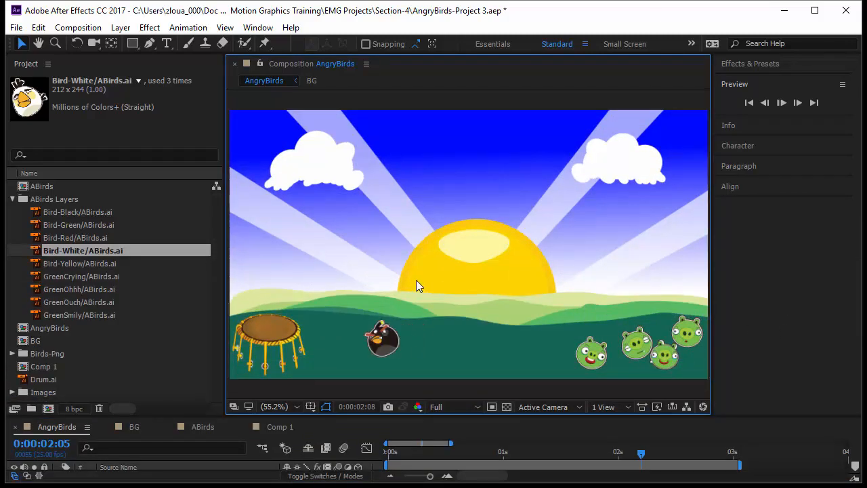